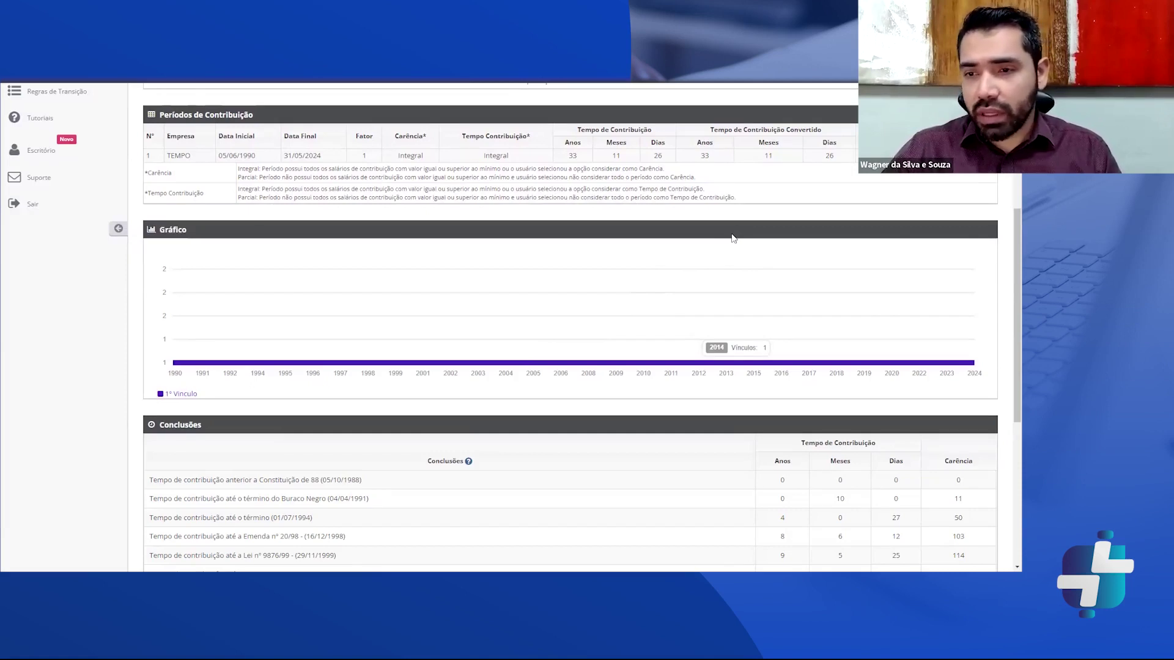
Review the contribution-time conclusions and continue to the Renda Mensal Inicial calculation stage.
scroll(734, 239, "down", 3)
scroll(736, 245, "down", 3)
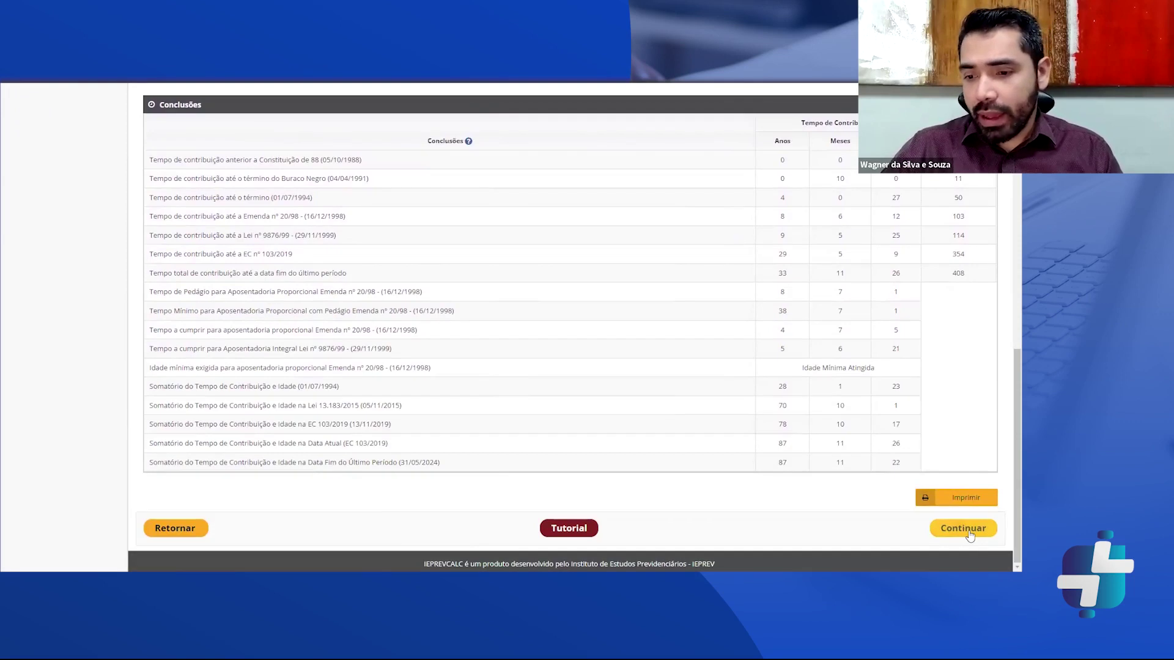
left_click(970, 535)
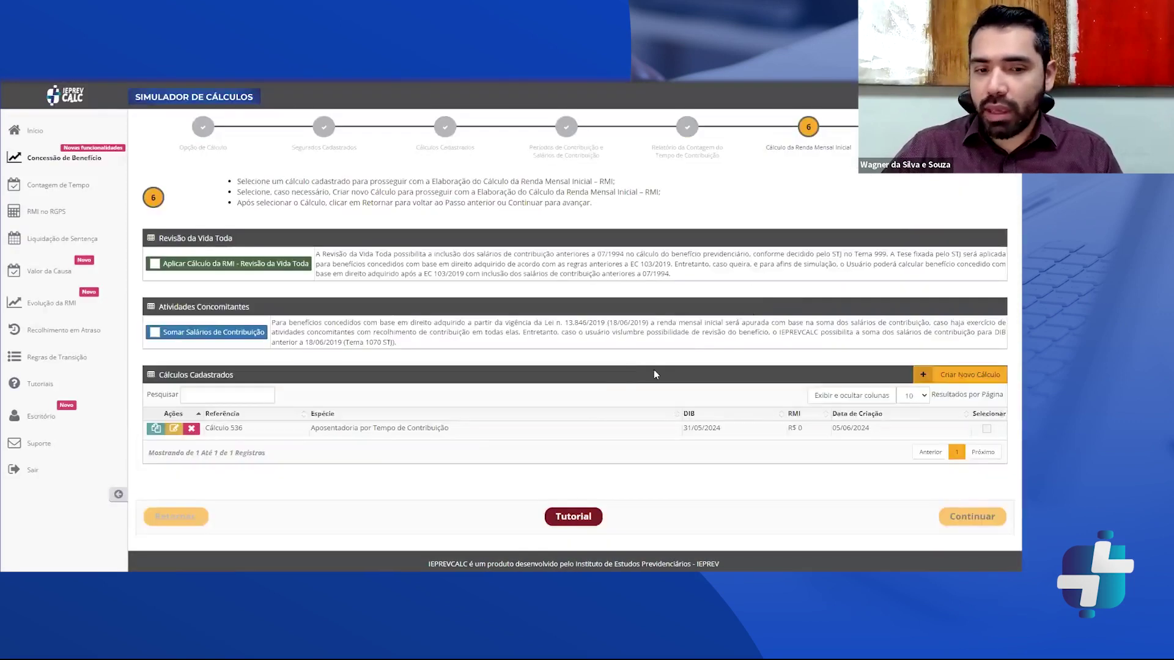
Create a new calculation of the species Aposentadoria por Incapacidade Permanente, select it in the registered calculations and continue.
left_click(966, 374)
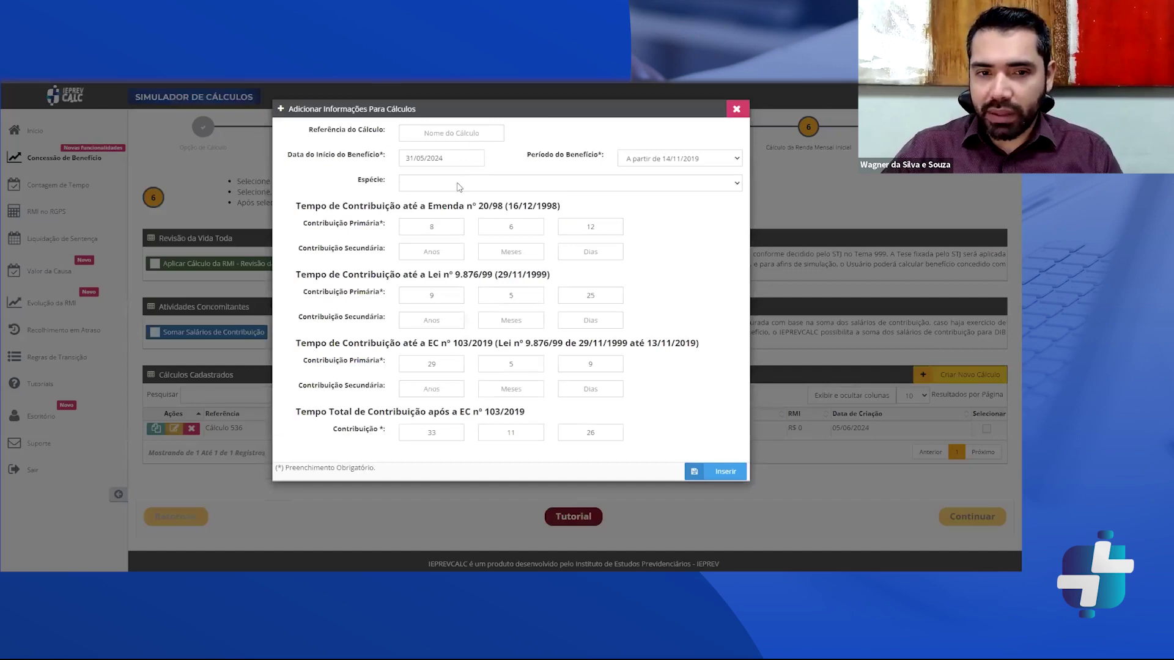
left_click(464, 184)
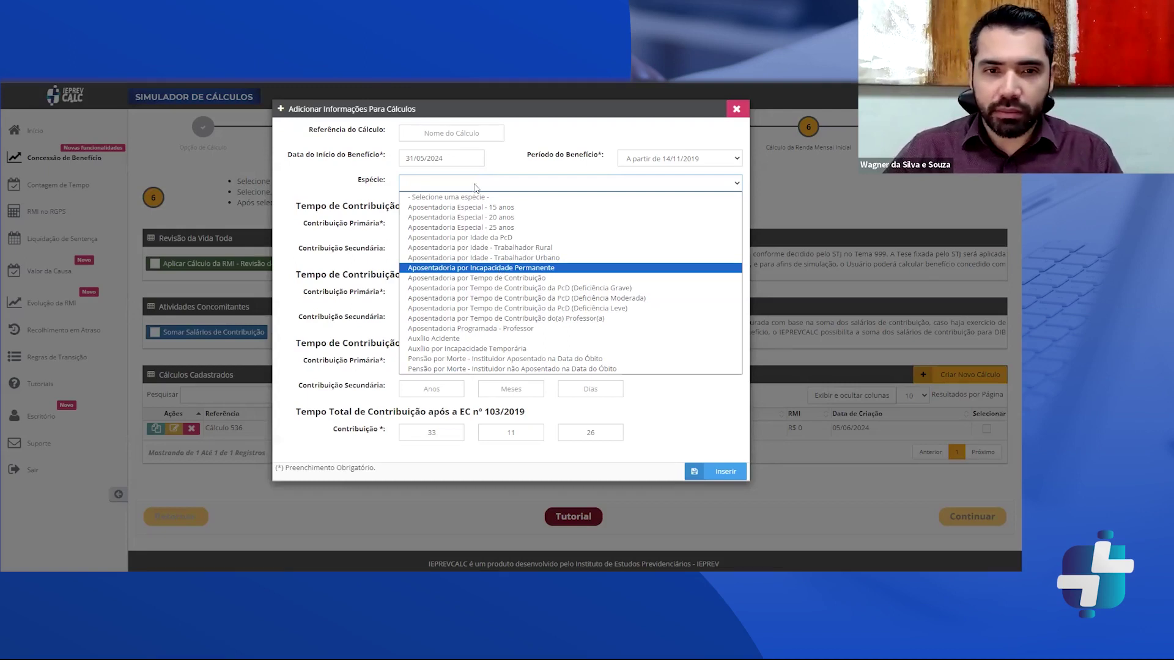
left_click(500, 269)
left_click(712, 324)
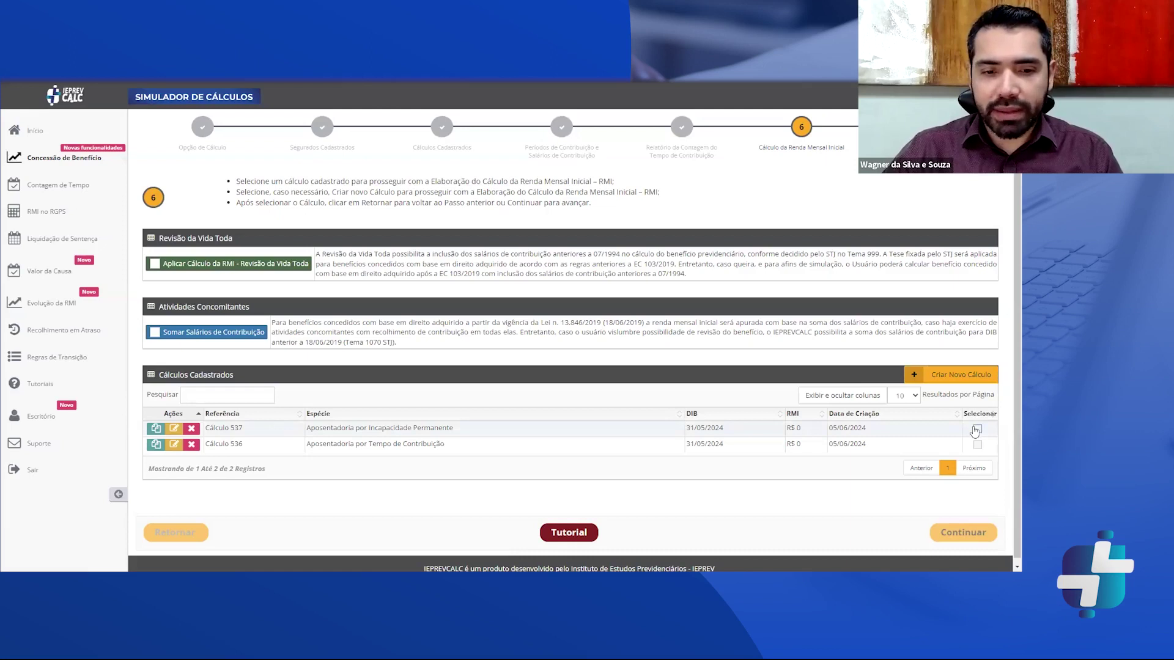
left_click(977, 429)
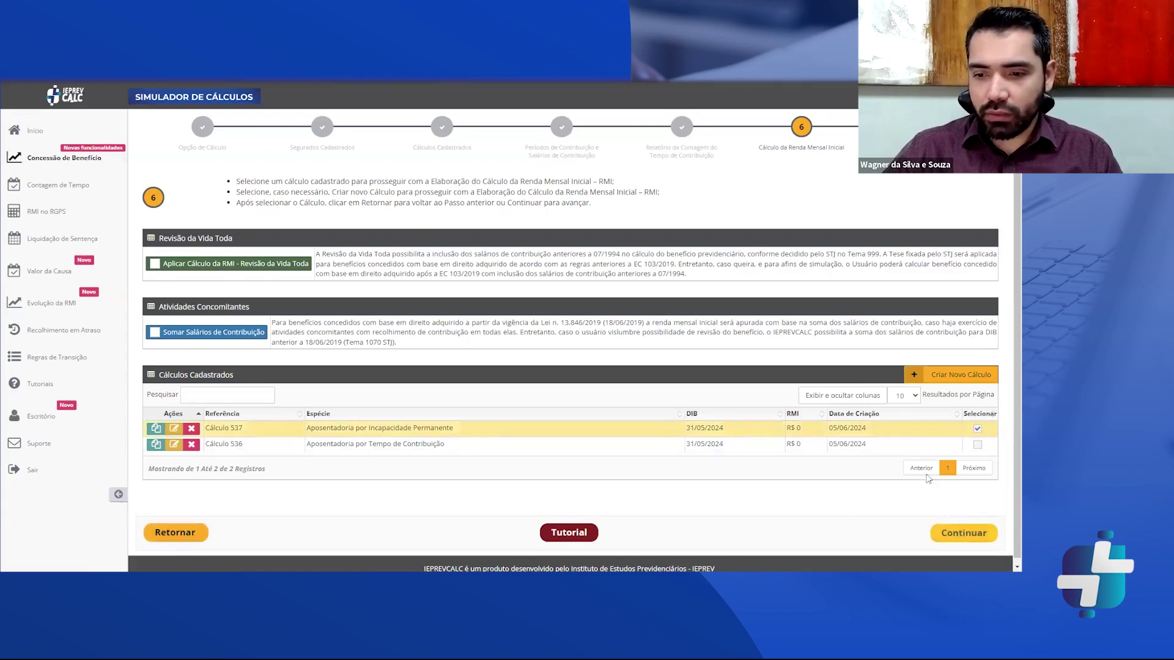
left_click(963, 532)
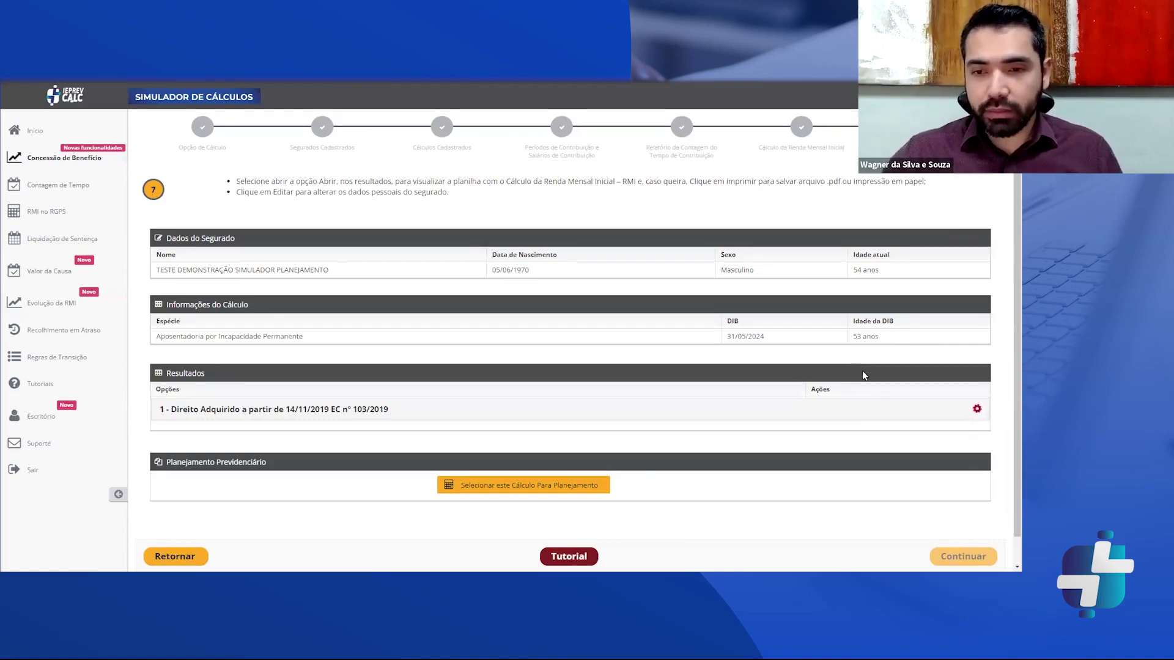
Expand the "Direito Adquirido a partir de 14/11/2019" result and select this calculation for Planejamento Previdenciário.
scroll(978, 404, "down", 1)
left_click(977, 380)
left_click(972, 380)
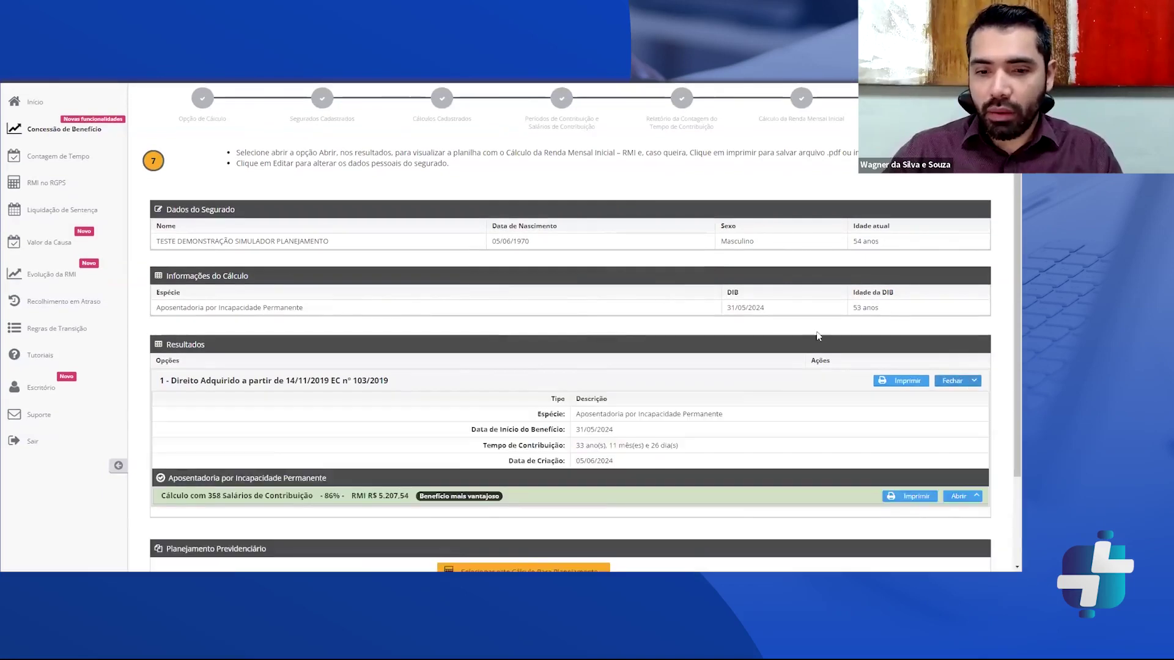
scroll(701, 322, "down", 2)
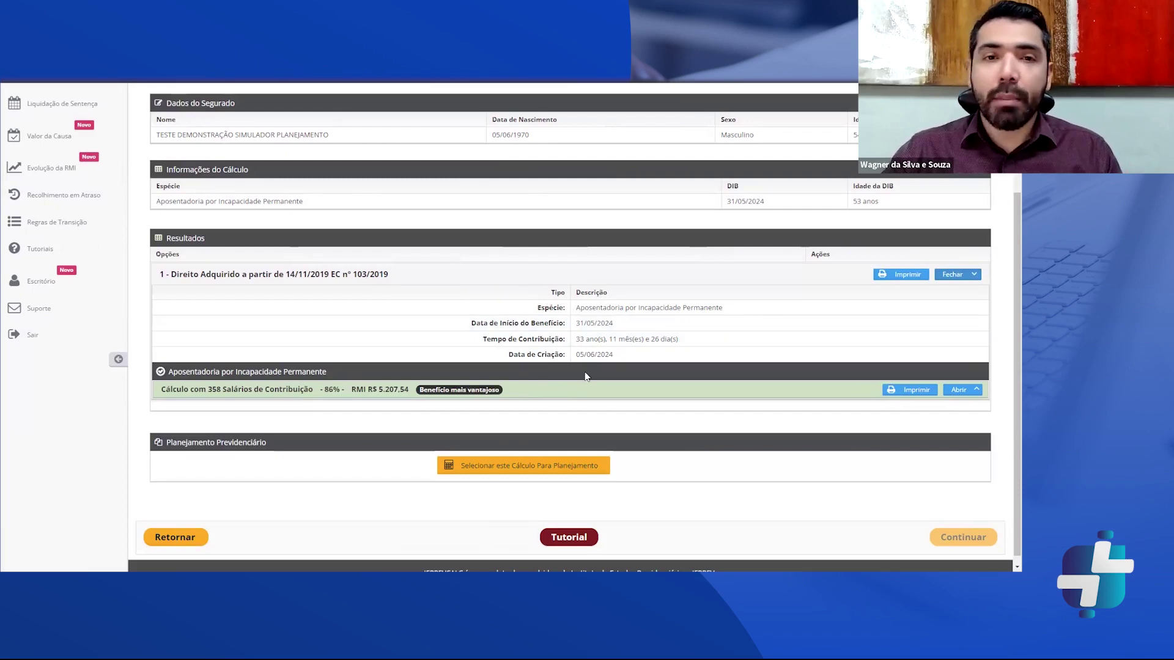
left_click(530, 464)
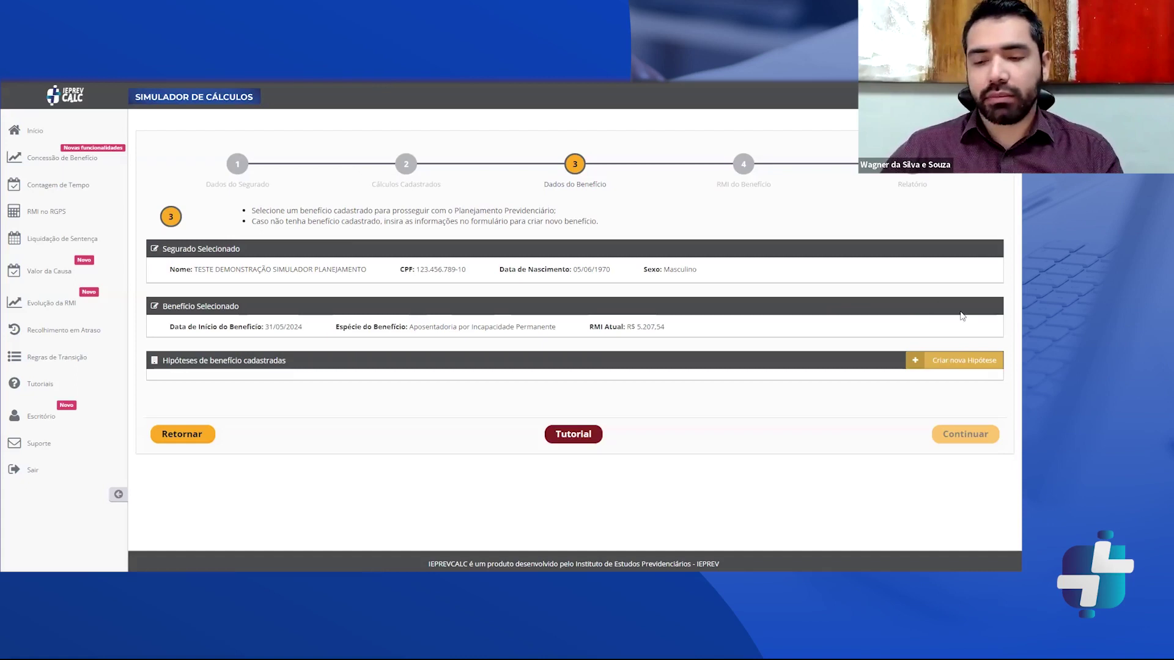
Start a new benefit hypothesis named "pedagio 100%" with DIB 26/12/2030 and the species Aposentadoria por Tempo de Contribuição.
left_click(952, 364)
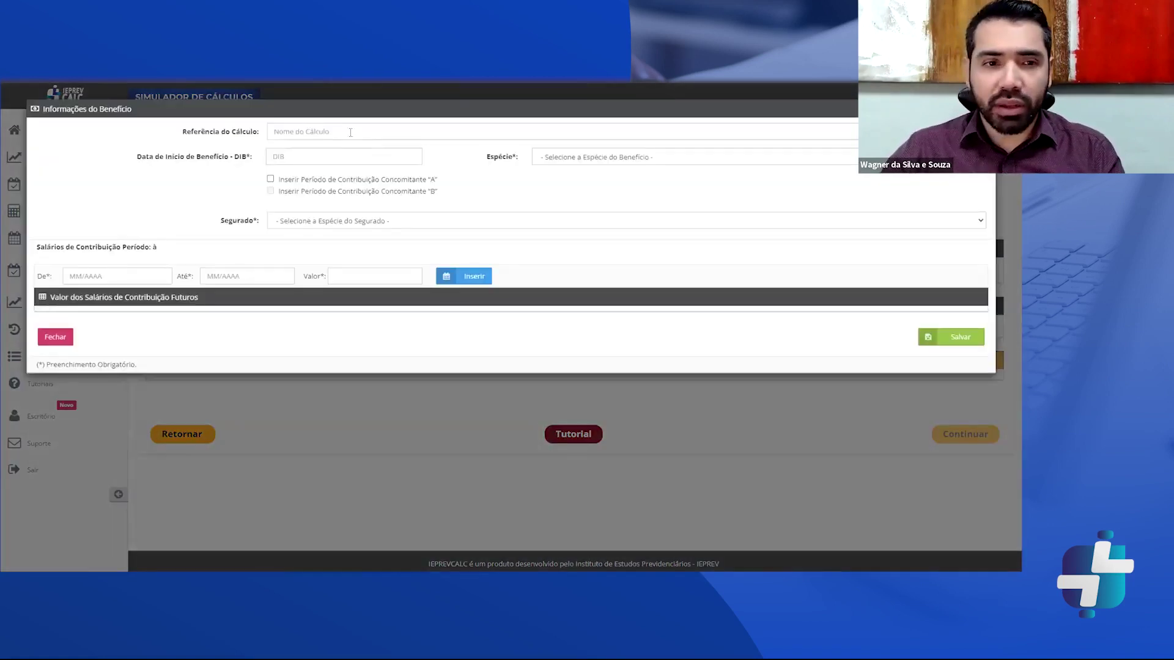
left_click(349, 131)
type("pedagio 100%")
left_click(346, 157)
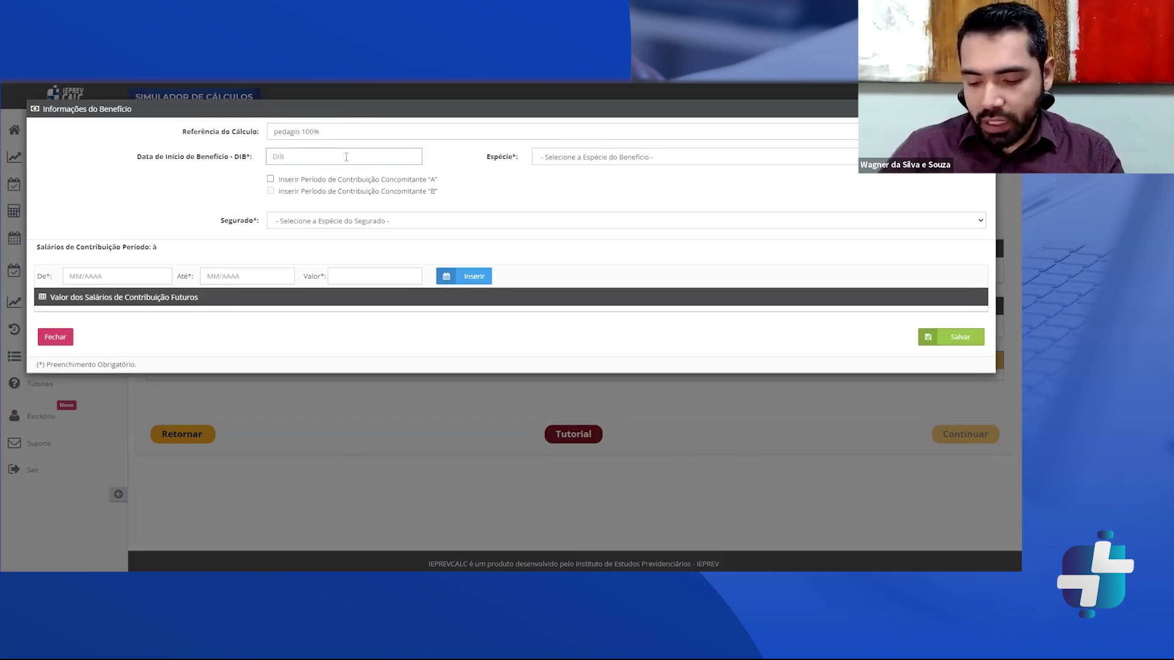
type("26/12/20")
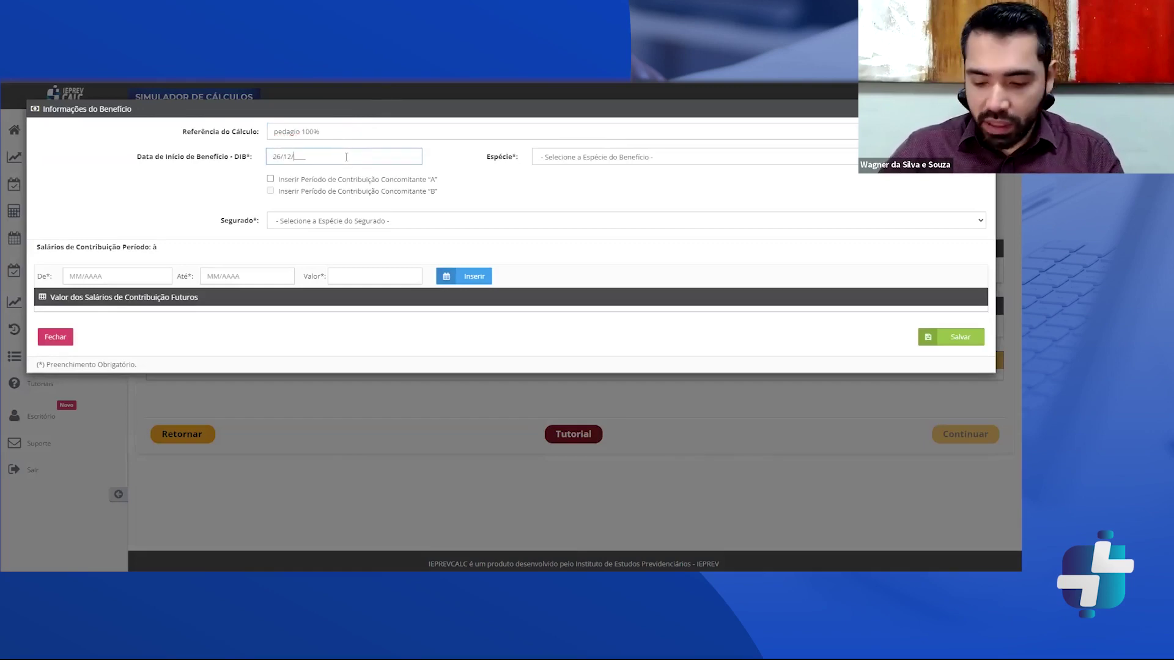
type("30")
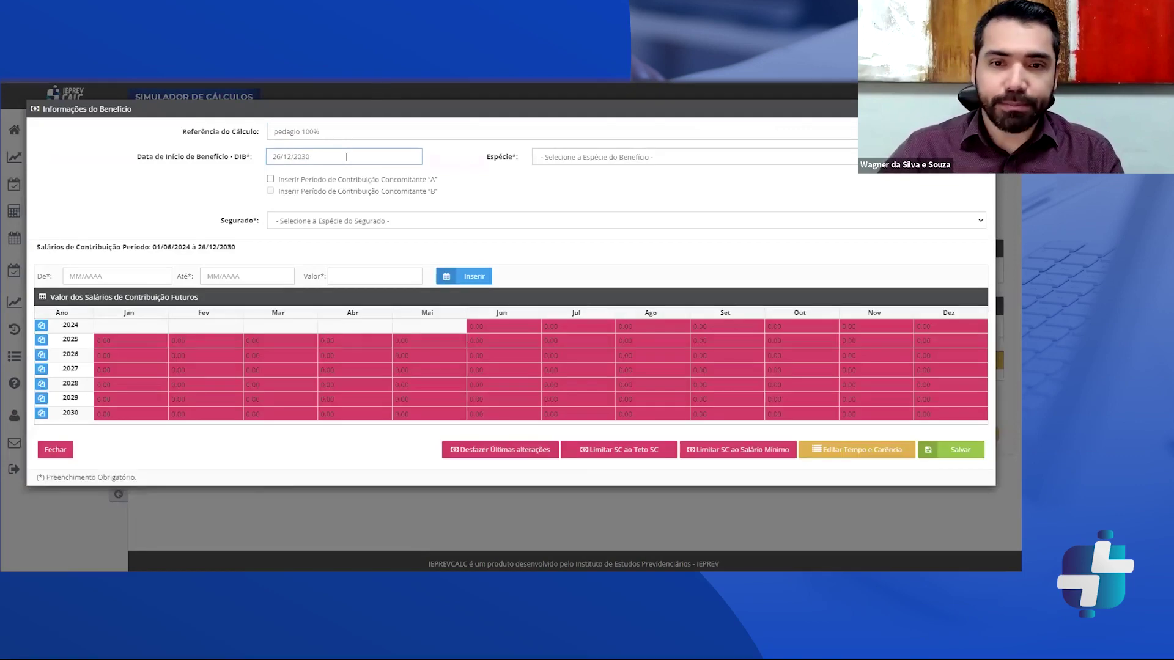
left_click(603, 159)
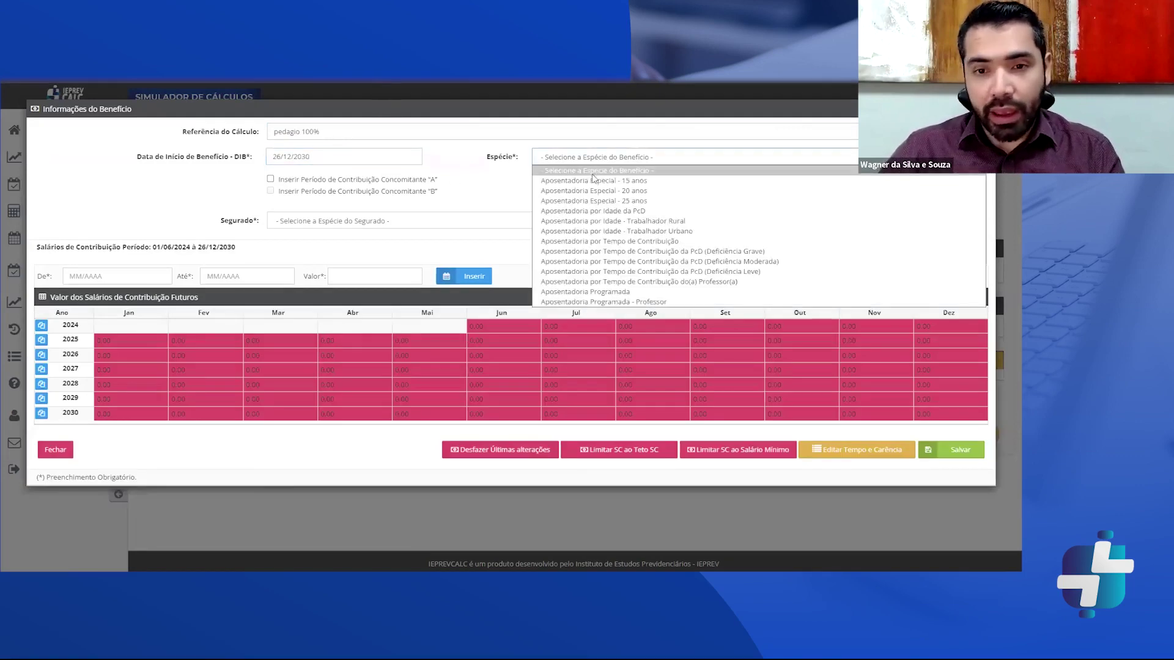
left_click(626, 241)
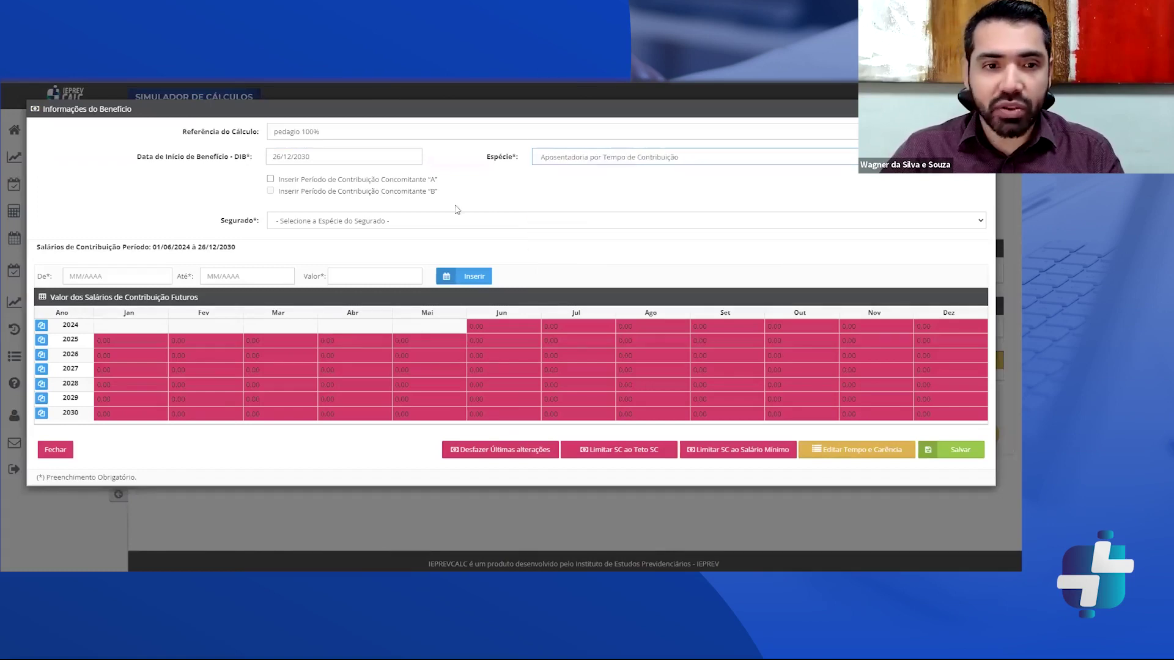
Set the insured type to Contribuinte Individual - Empresário - Pró-Labore - 11% and save the hypothesis with future salaries at the Teto SC.
left_click(432, 225)
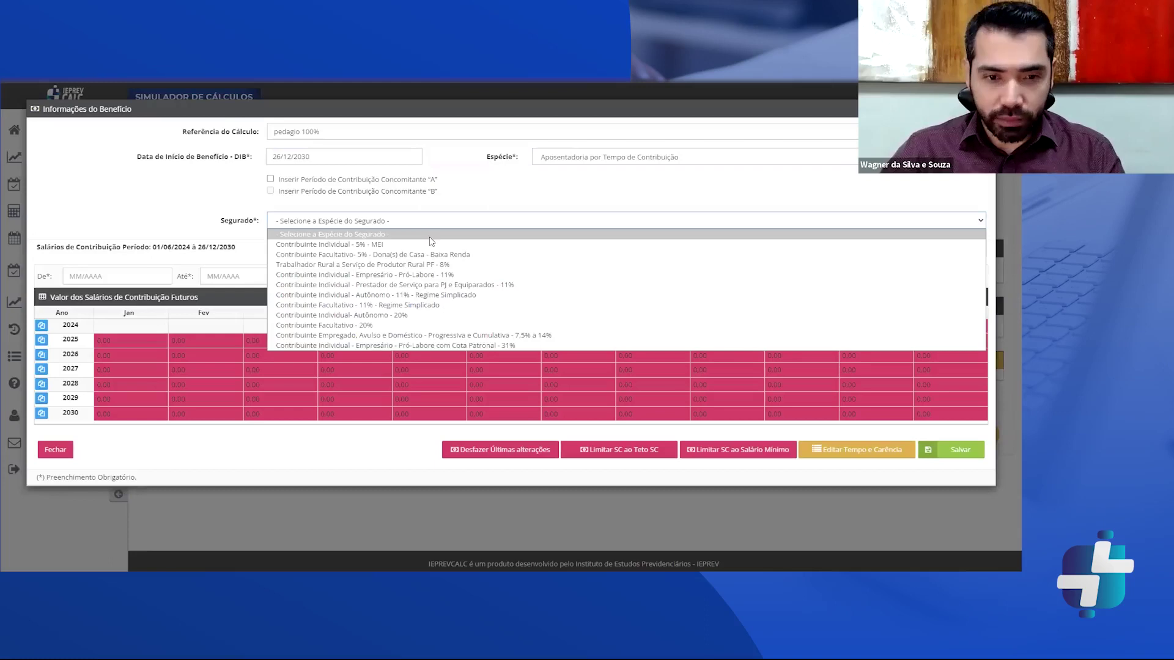
left_click(464, 275)
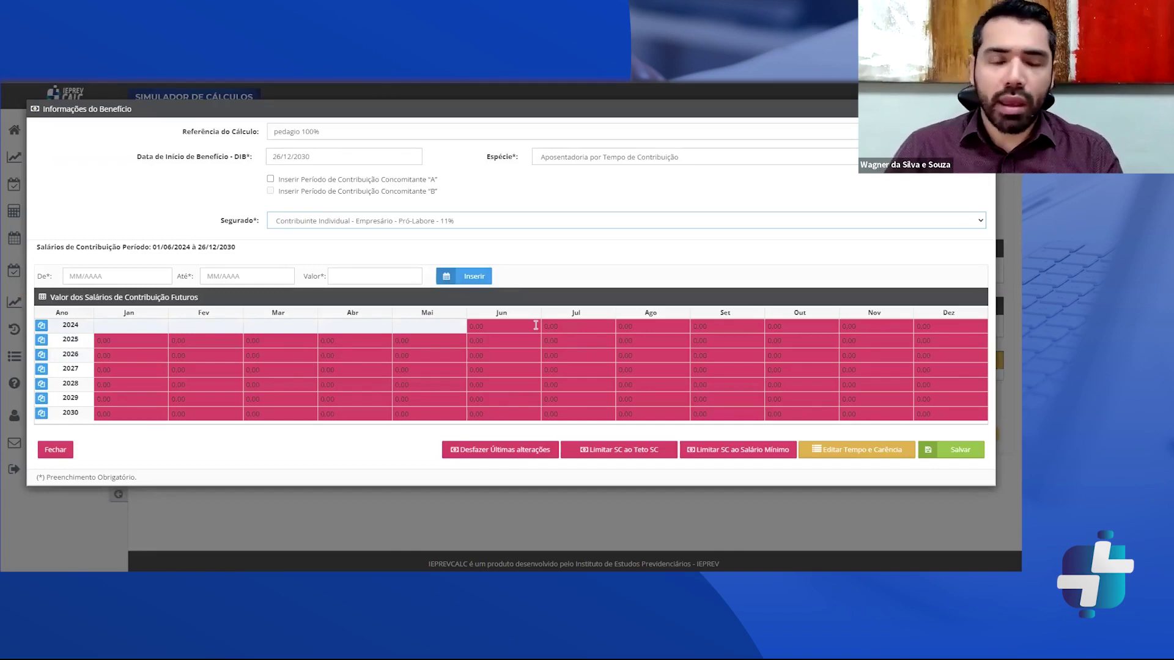
left_click(649, 455)
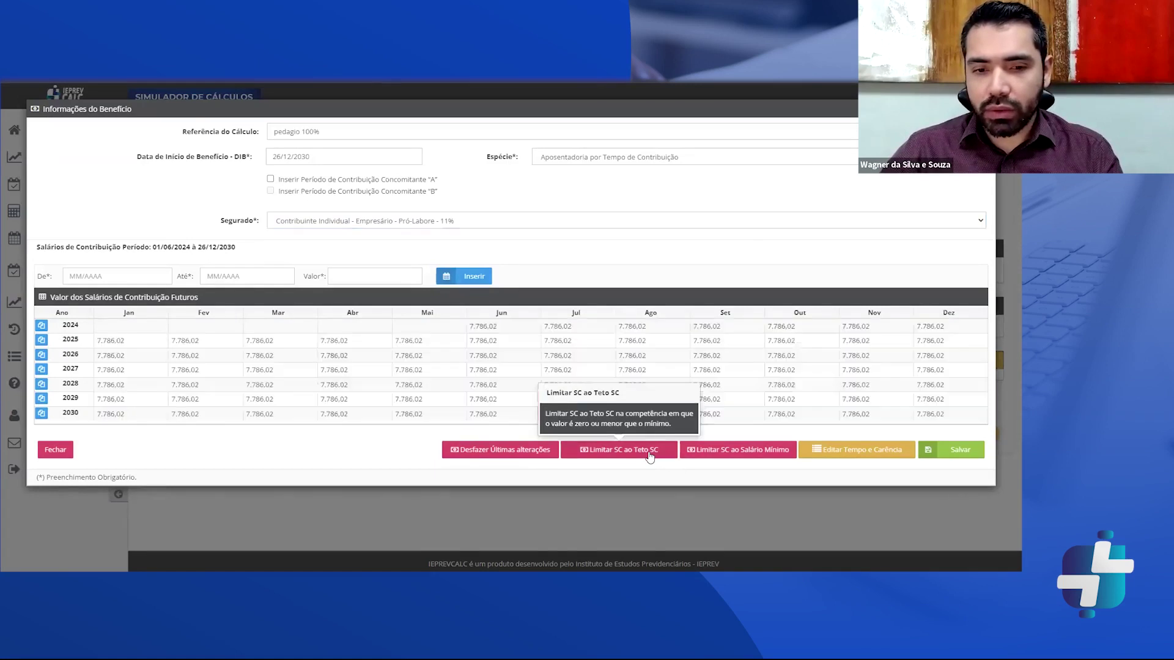
left_click(959, 450)
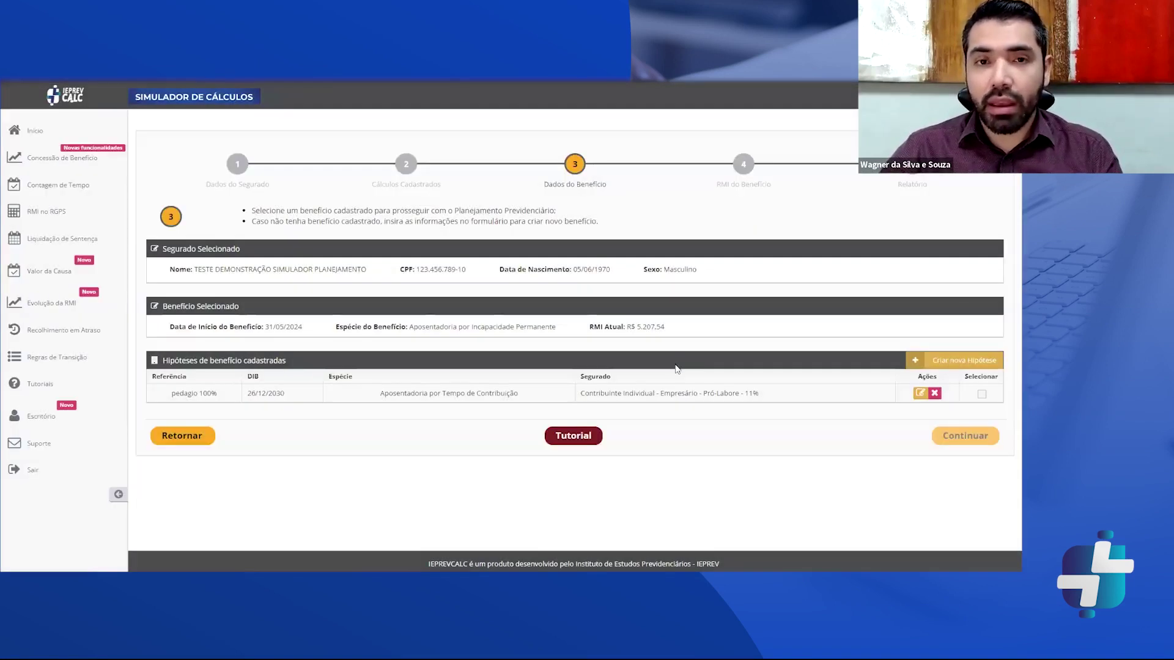
Start a second benefit hypothesis named "pontos" with DIB 04/12/2032 and the species Aposentadoria por Tempo de Contribuição.
left_click(953, 361)
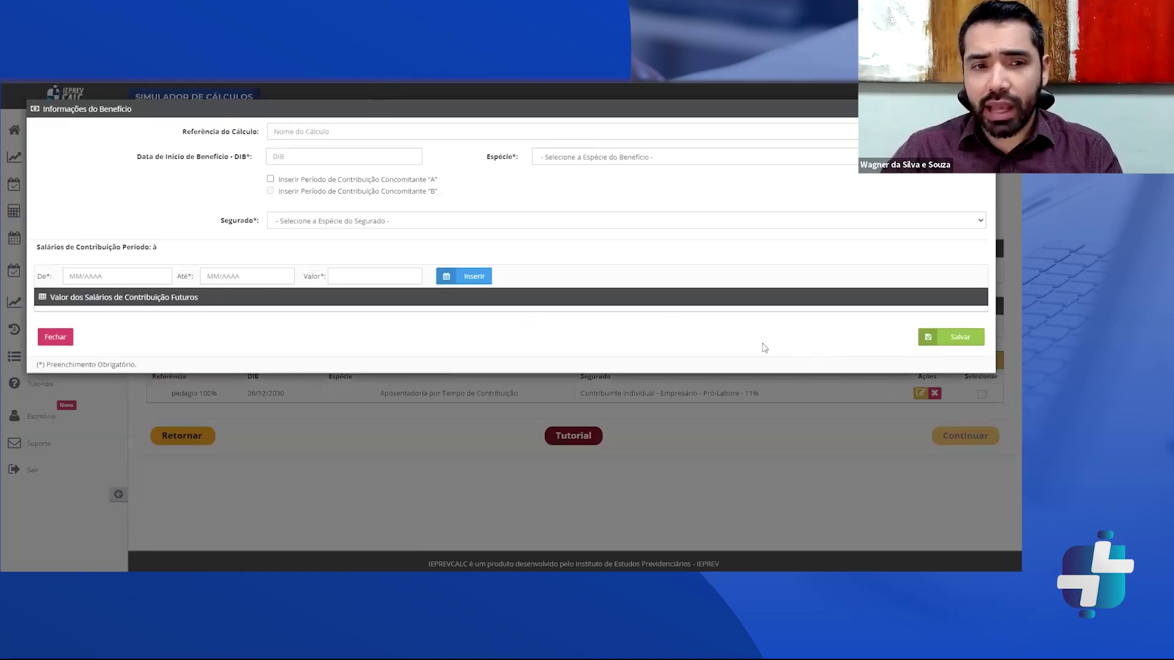
left_click(389, 126)
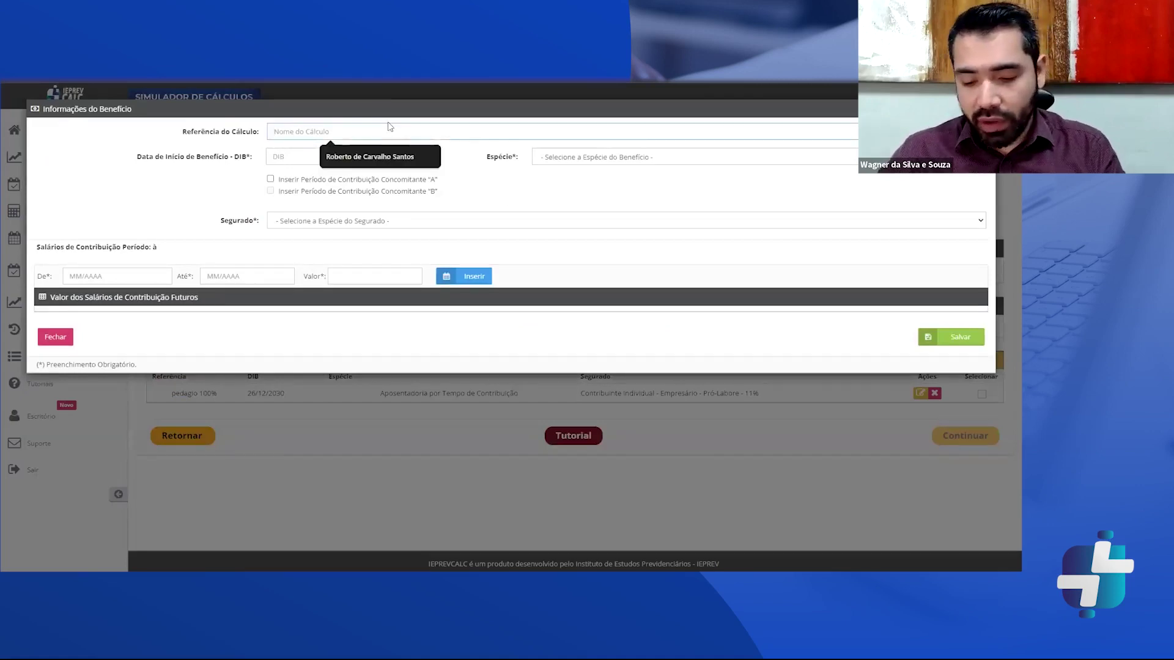
type("ponto")
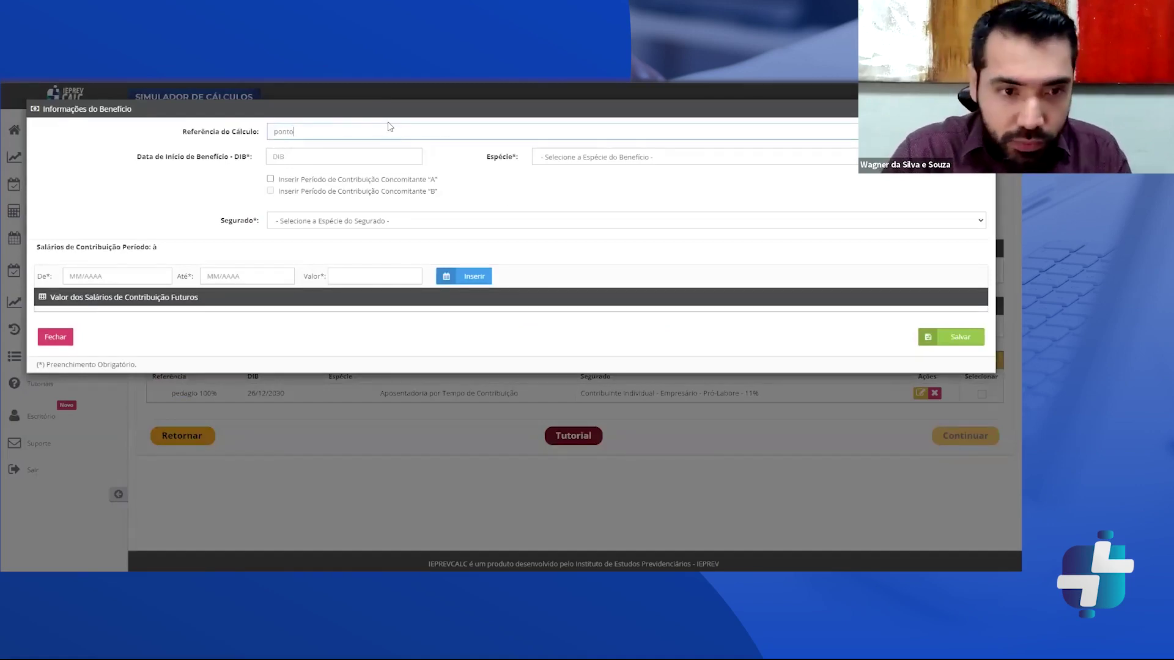
type("s")
key("Tab")
type("04/12/2032")
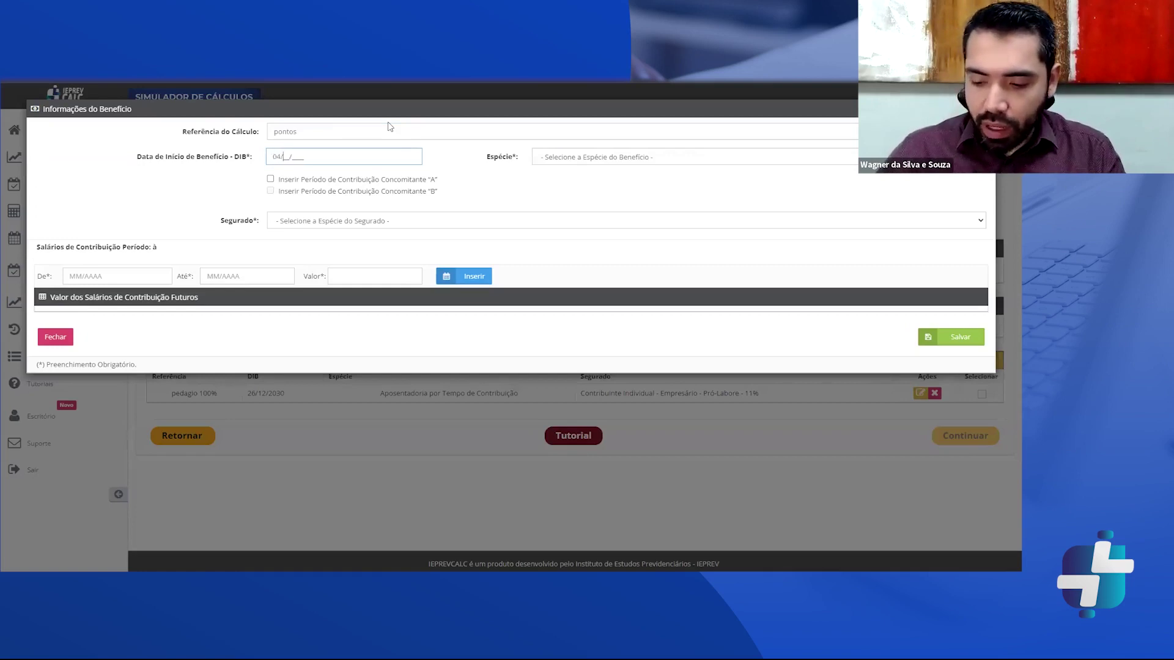
key("Tab")
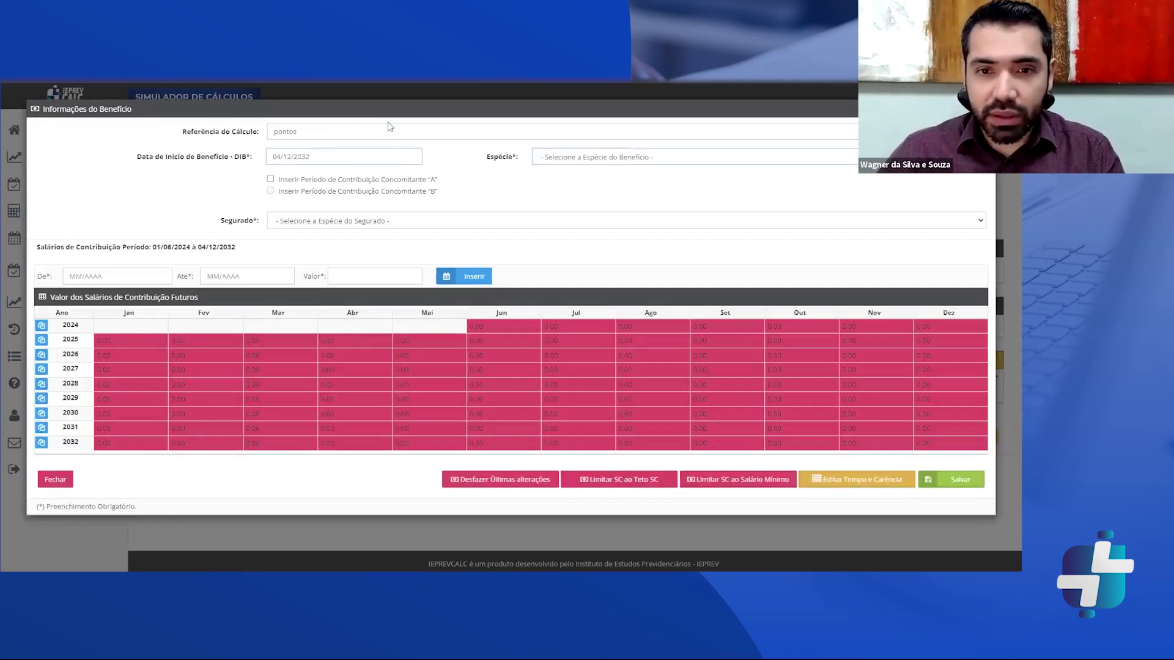
left_click(577, 155)
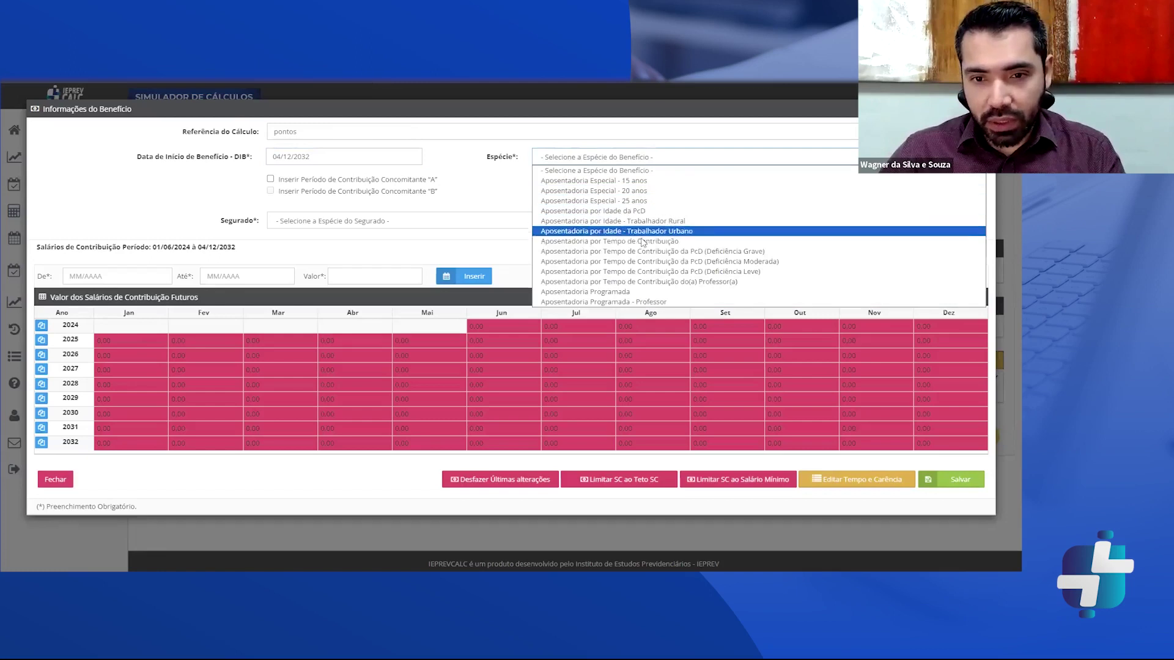
left_click(646, 243)
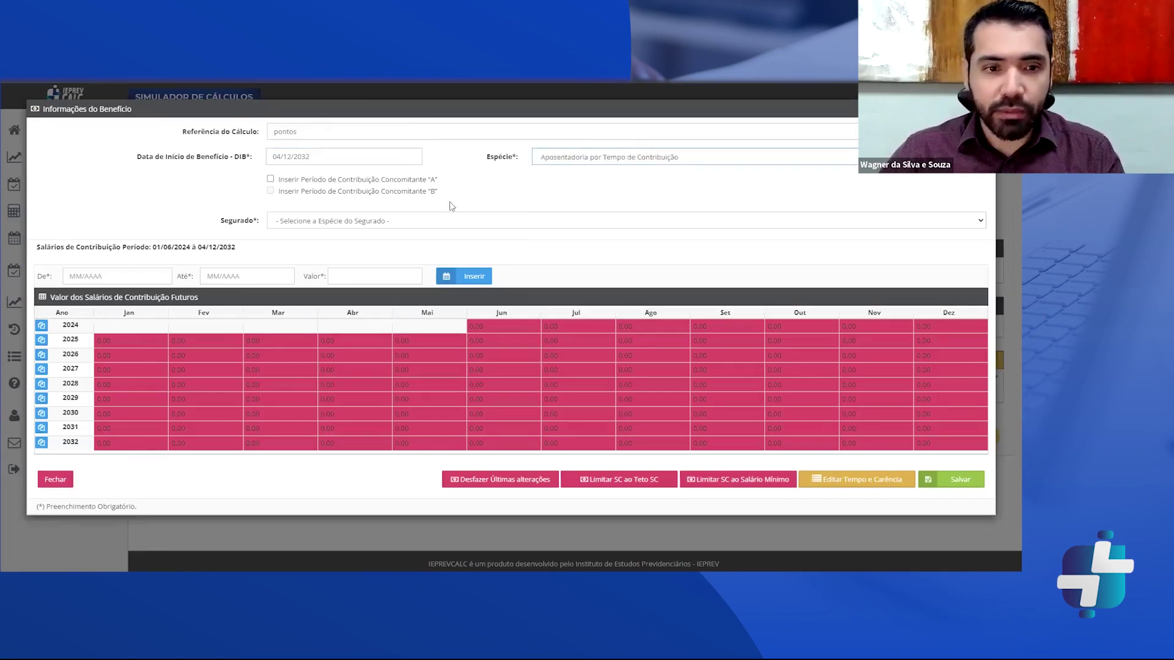
Complete the "pontos" hypothesis with insured type Contribuinte Individual - Empresário - Pró-Labore - 11% and Teto SC future salaries, and save it.
left_click(399, 224)
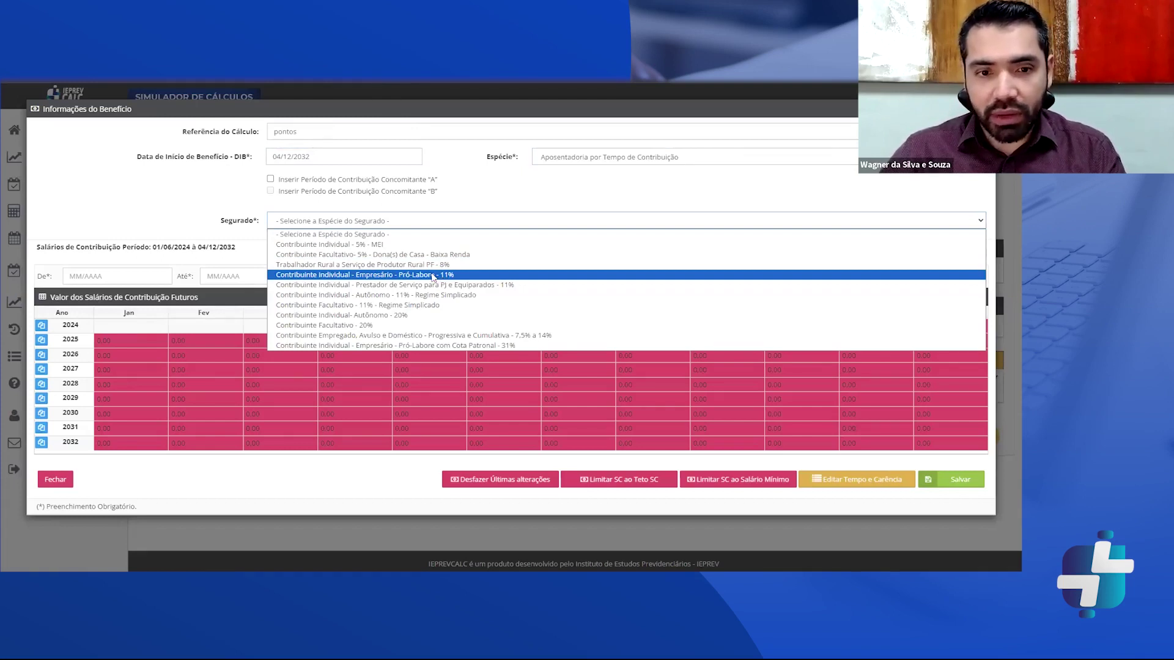
left_click(432, 276)
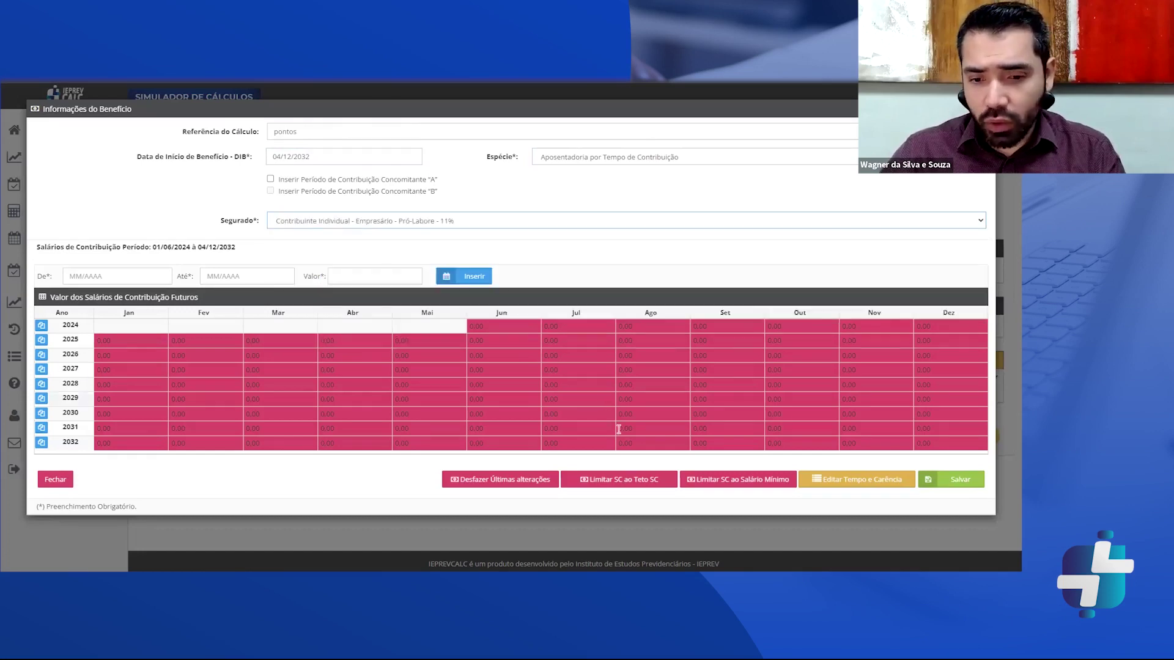
left_click(631, 489)
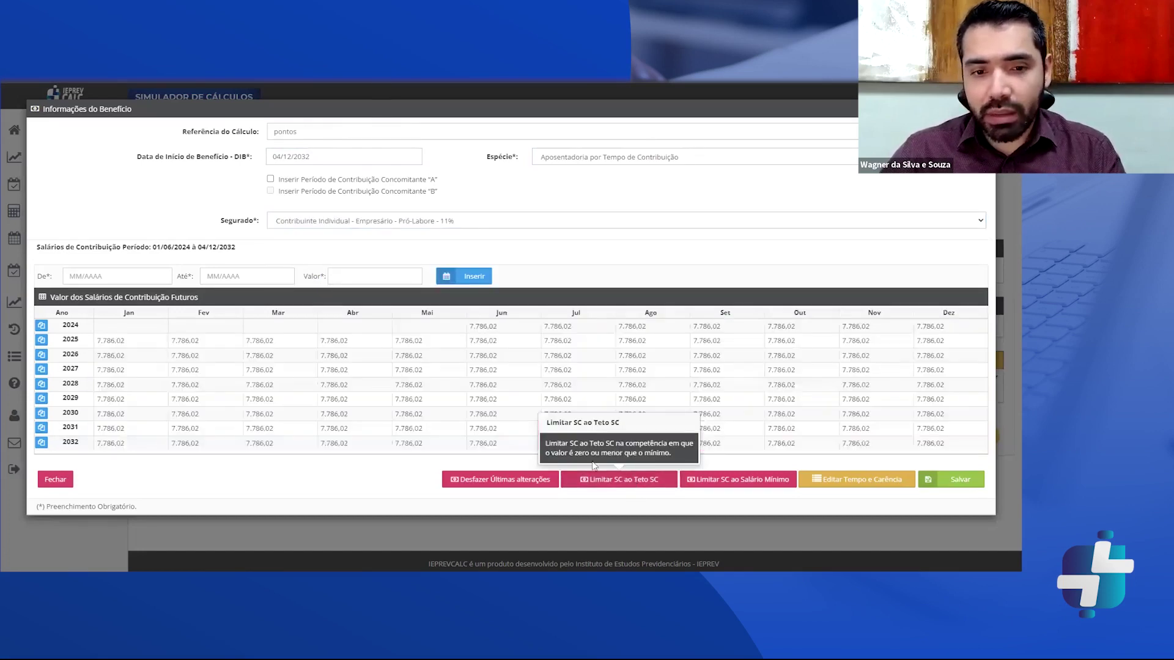
left_click(952, 485)
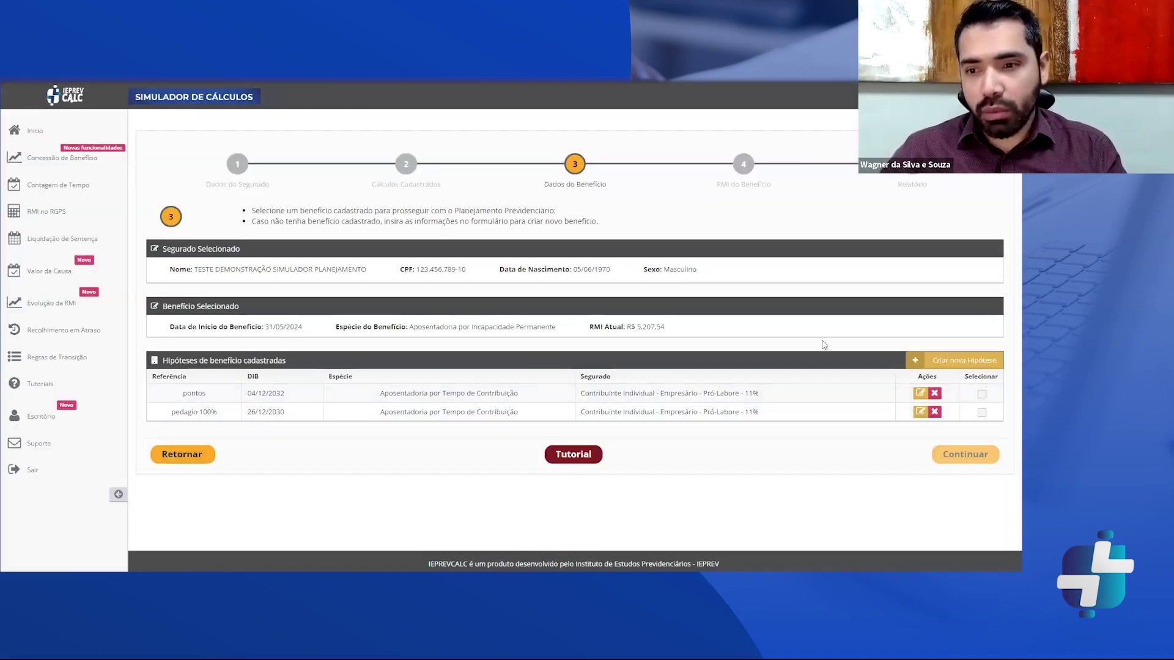
Start a third benefit hypothesis named "idade com contribuições ininterruptas" with DIB 05/06/2035 and the species Aposentadoria por Idade - Trabalhador Urbano.
left_click(953, 363)
type("idae")
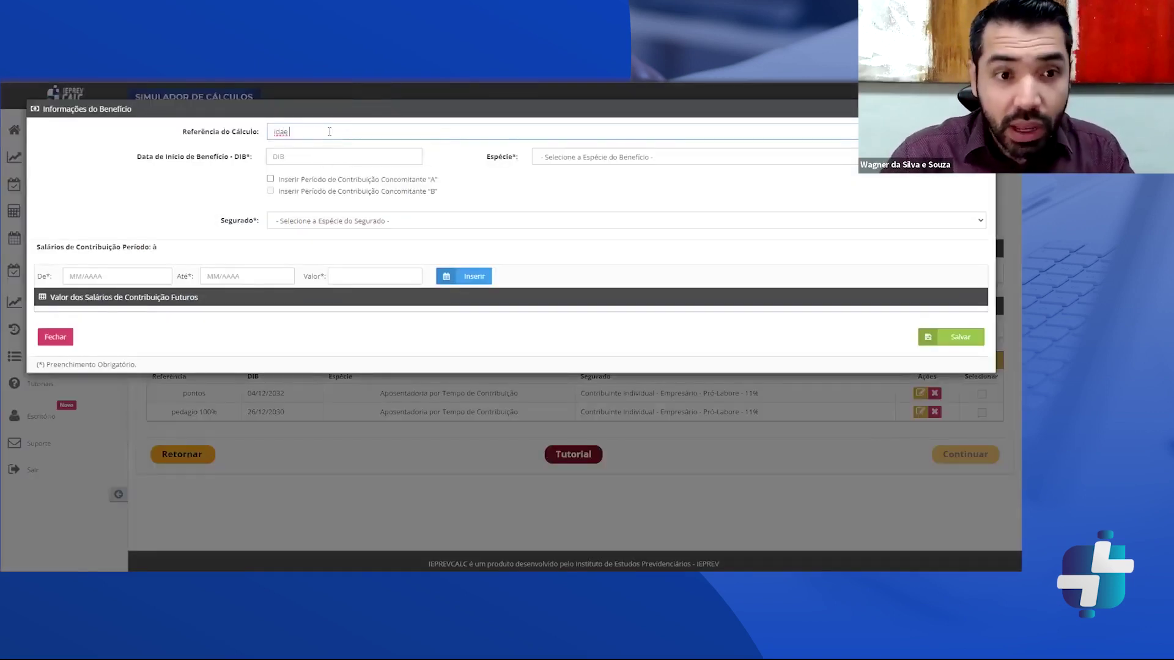
key("BackSpace")
type("de ")
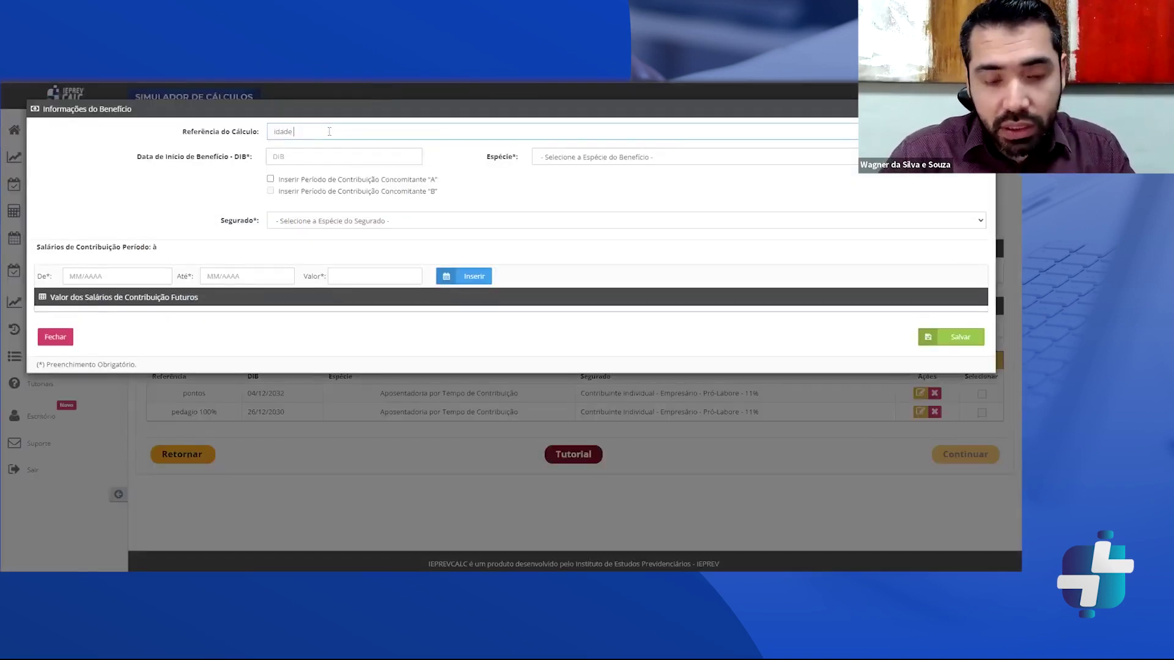
type("com contri")
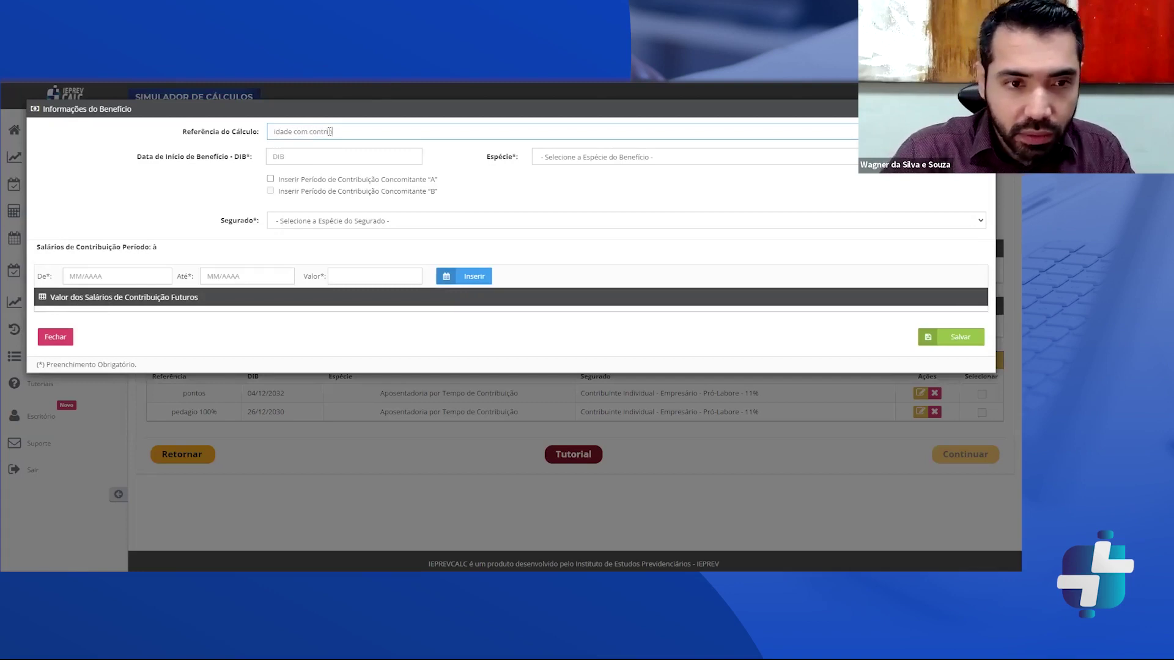
type("buições inint")
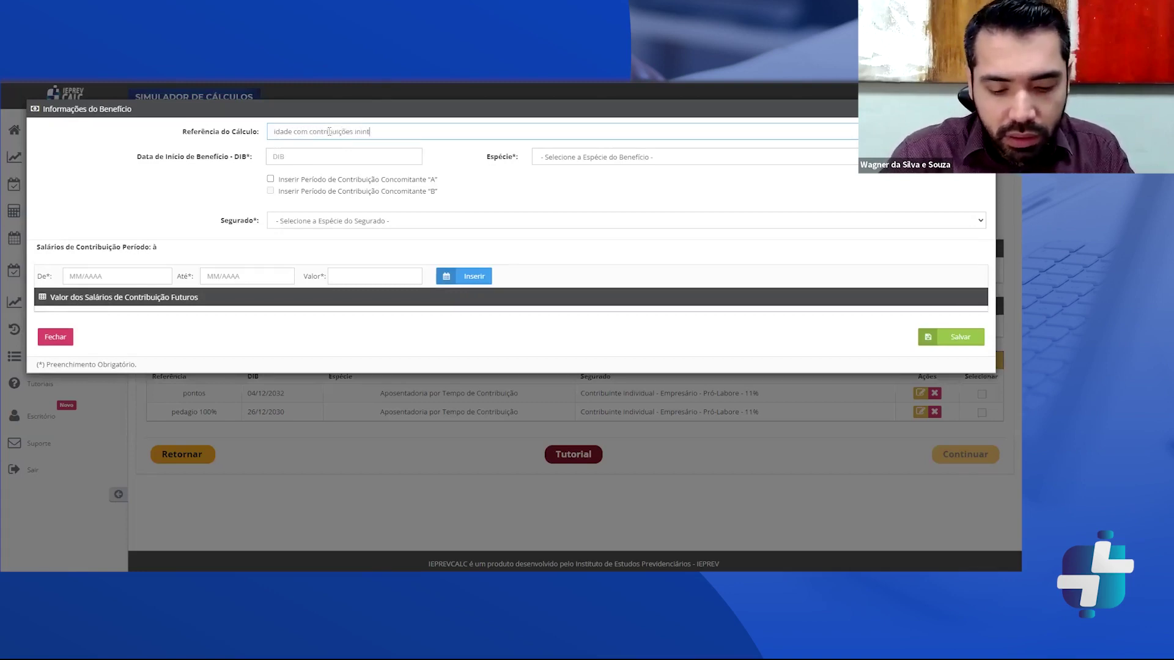
type("erruptas")
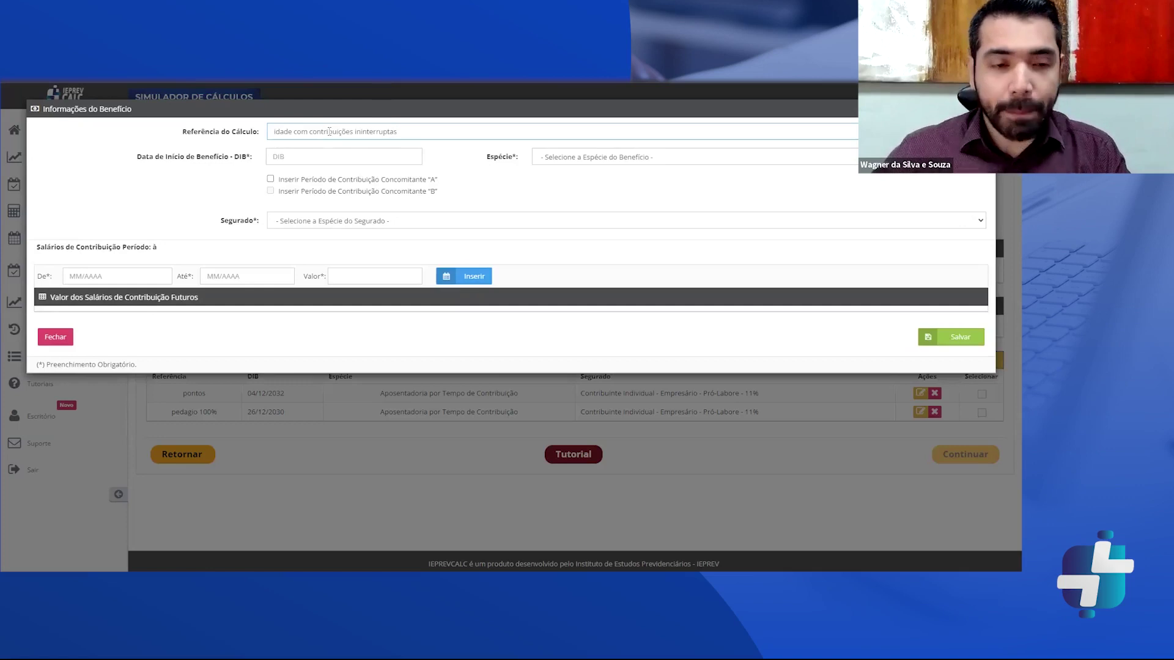
left_click(338, 160)
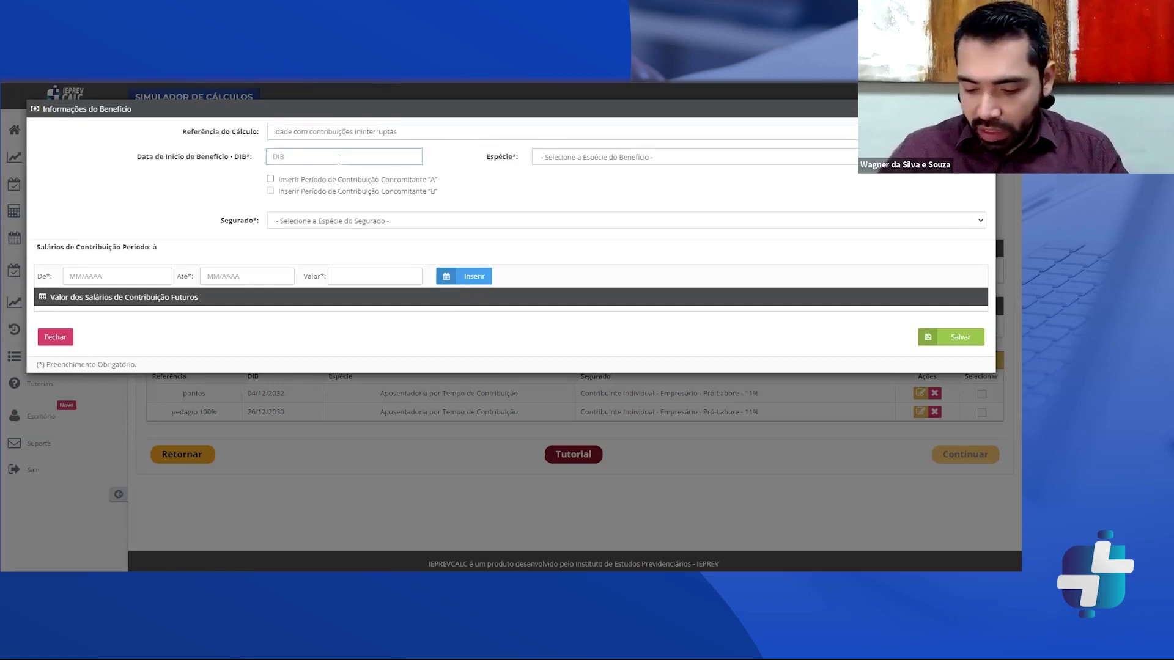
type("05/06/")
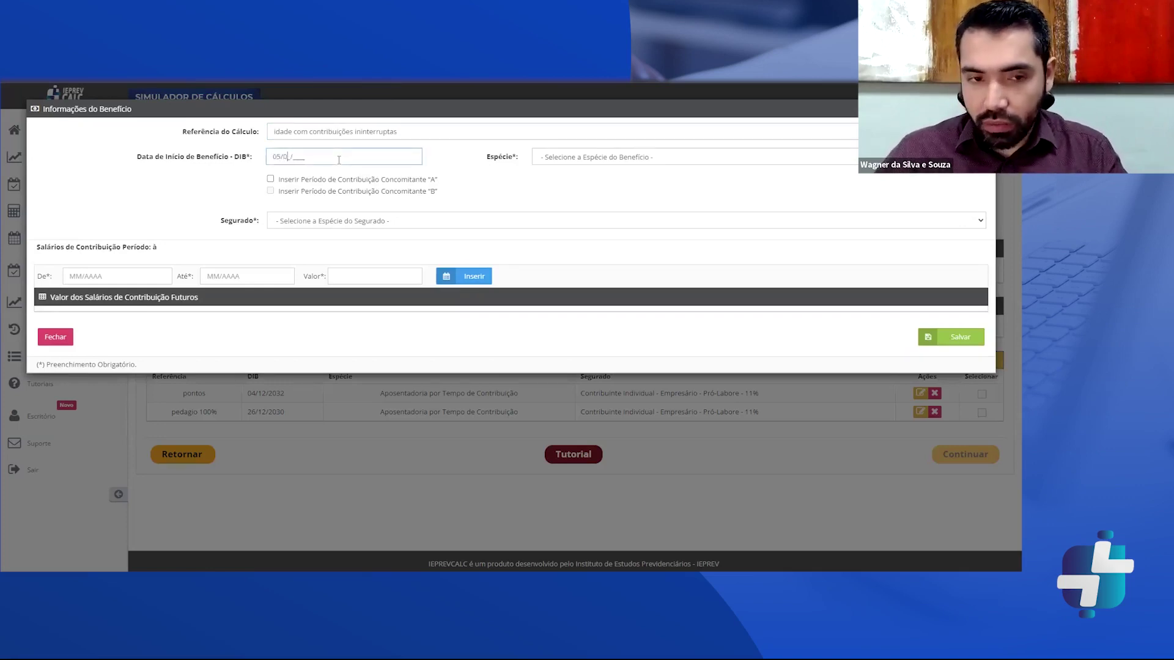
type("2035")
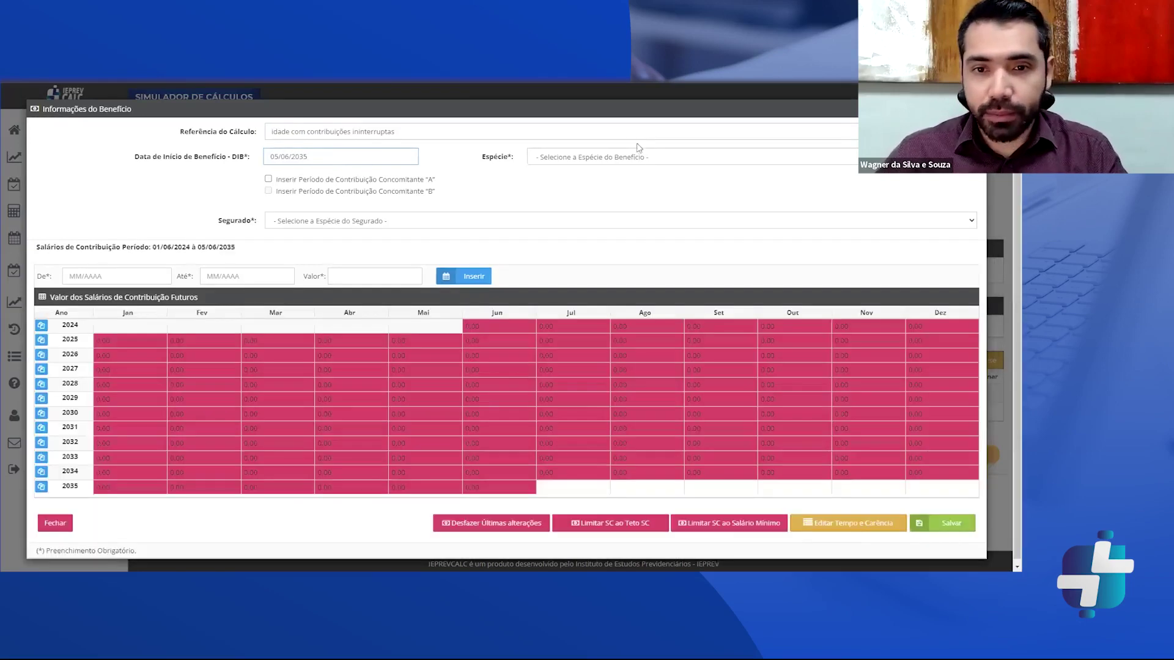
left_click(638, 160)
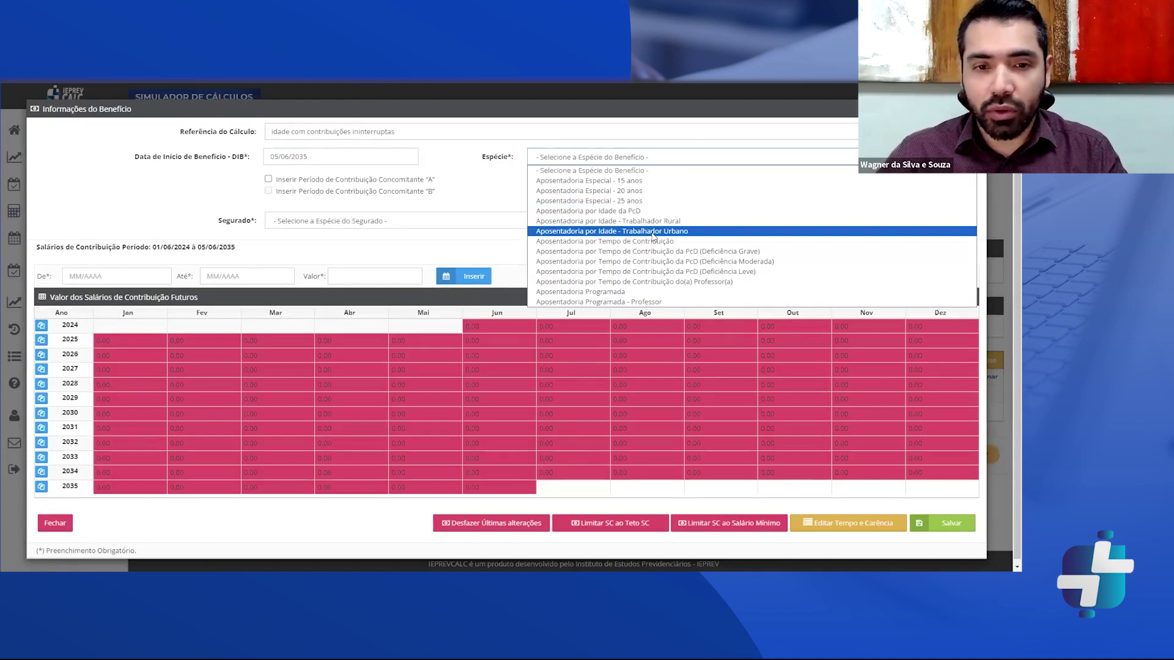
left_click(652, 231)
Set the insured type to Contribuinte Individual - Empresário - Pró-Labore - 11%, limit future salaries to the Teto SC, and save the uninterrupted-contributions hypothesis.
left_click(409, 223)
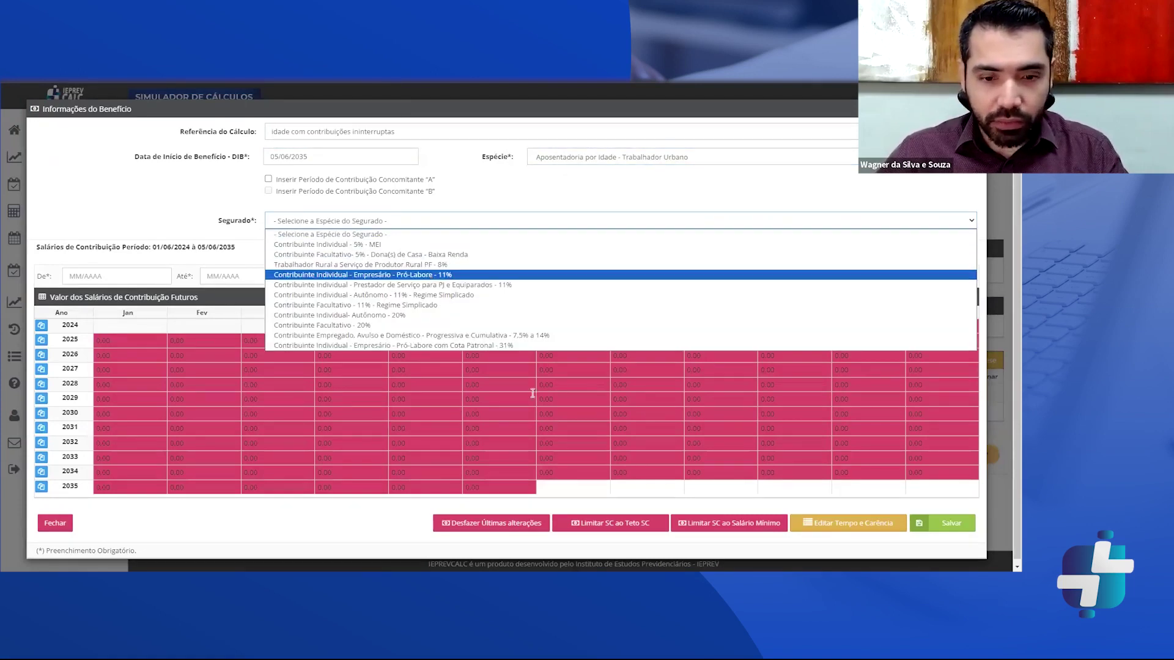
key("Return")
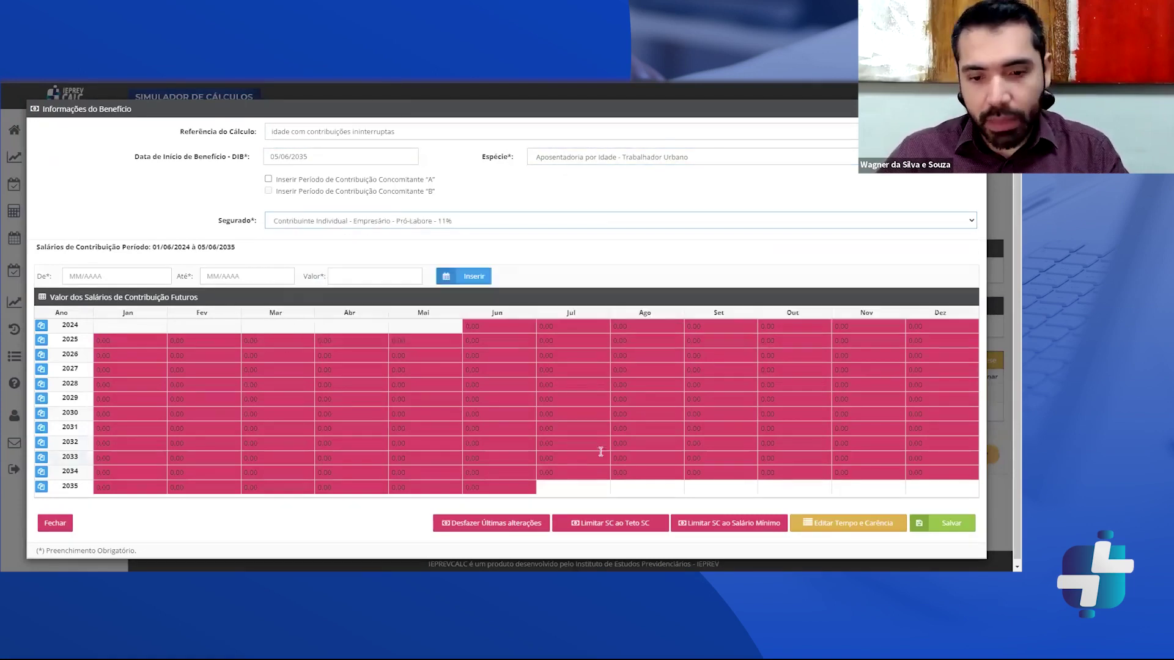
left_click(628, 527)
left_click(938, 525)
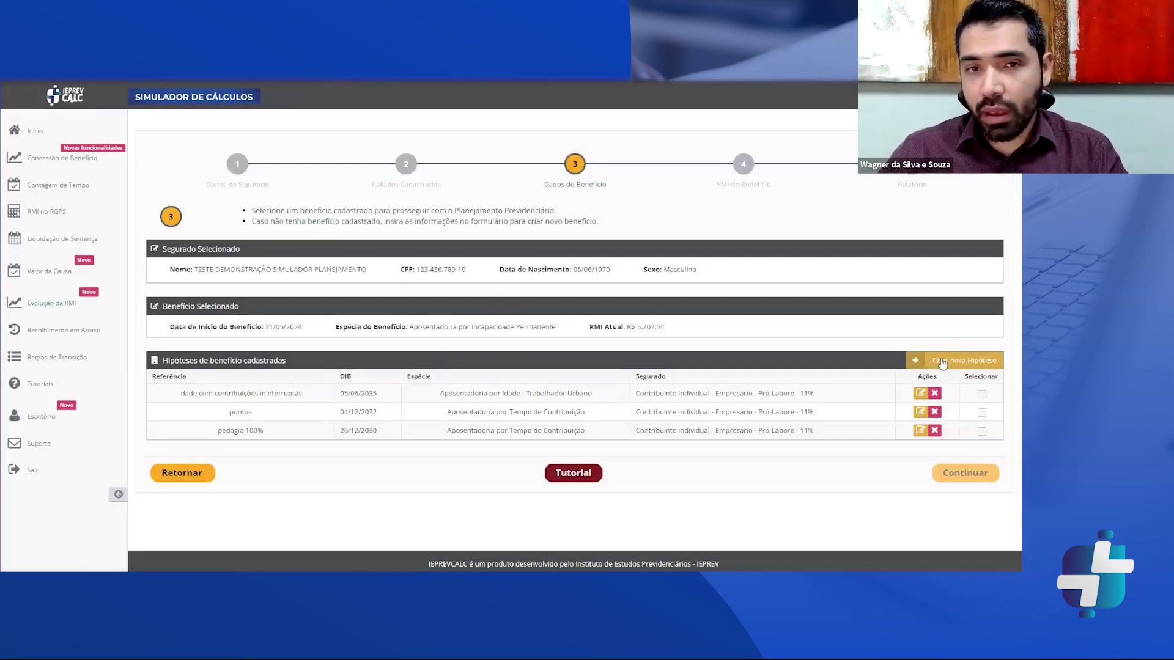
Start a fourth hypothesis named "aposentadoria por idade - contribuições alternadas" with DIB 05/06/2035 and the species Aposentadoria por Idade - Trabalhador Urbano.
left_click(942, 363)
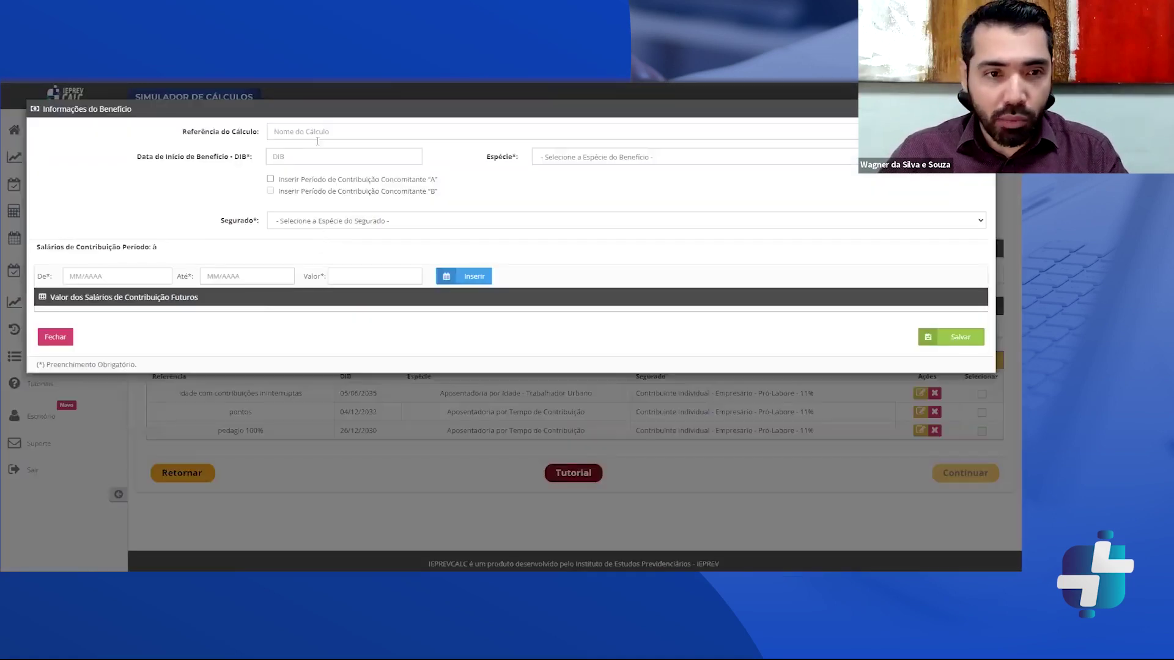
left_click(318, 135)
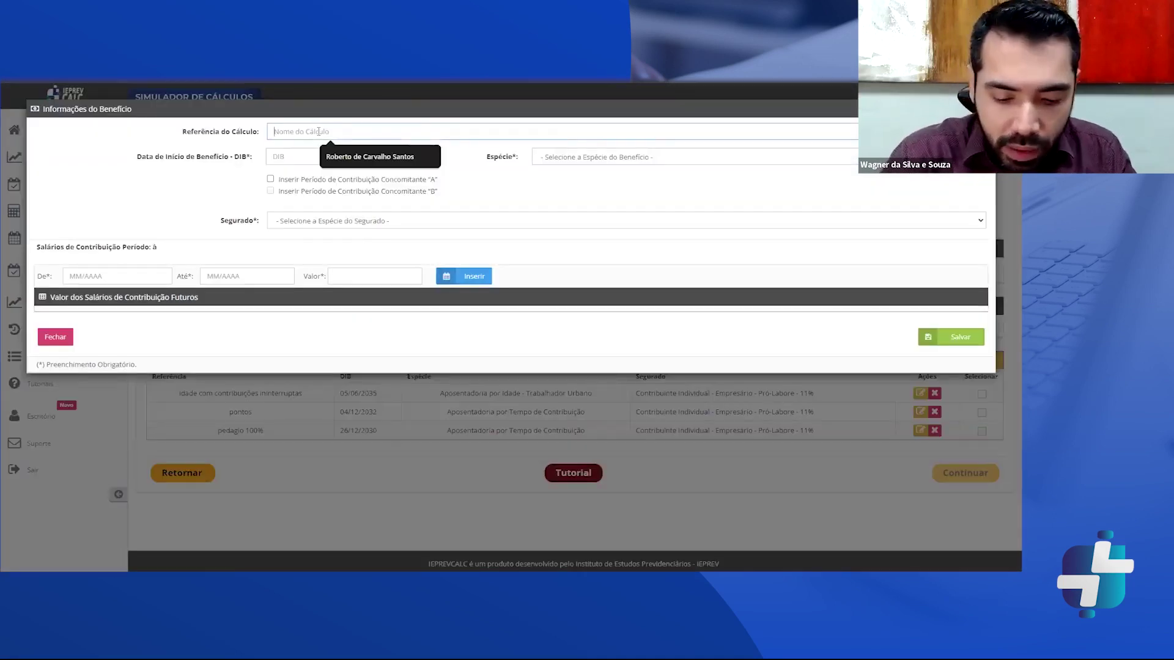
type("aposentadoria por idade - contribuições alternadas")
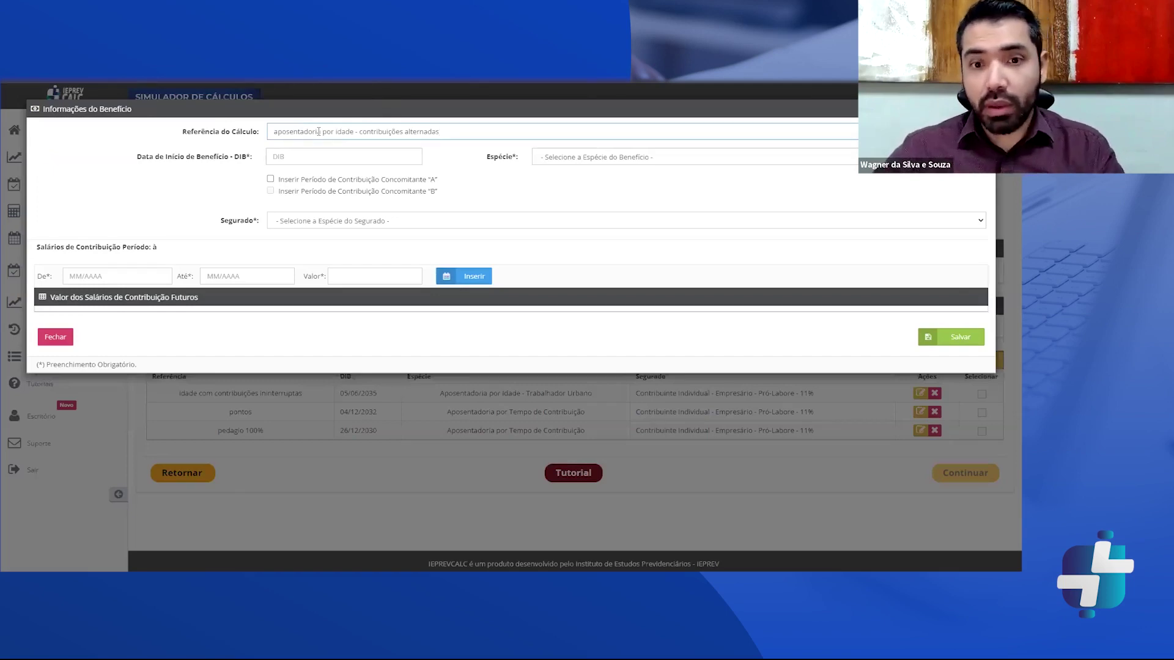
left_click(312, 157)
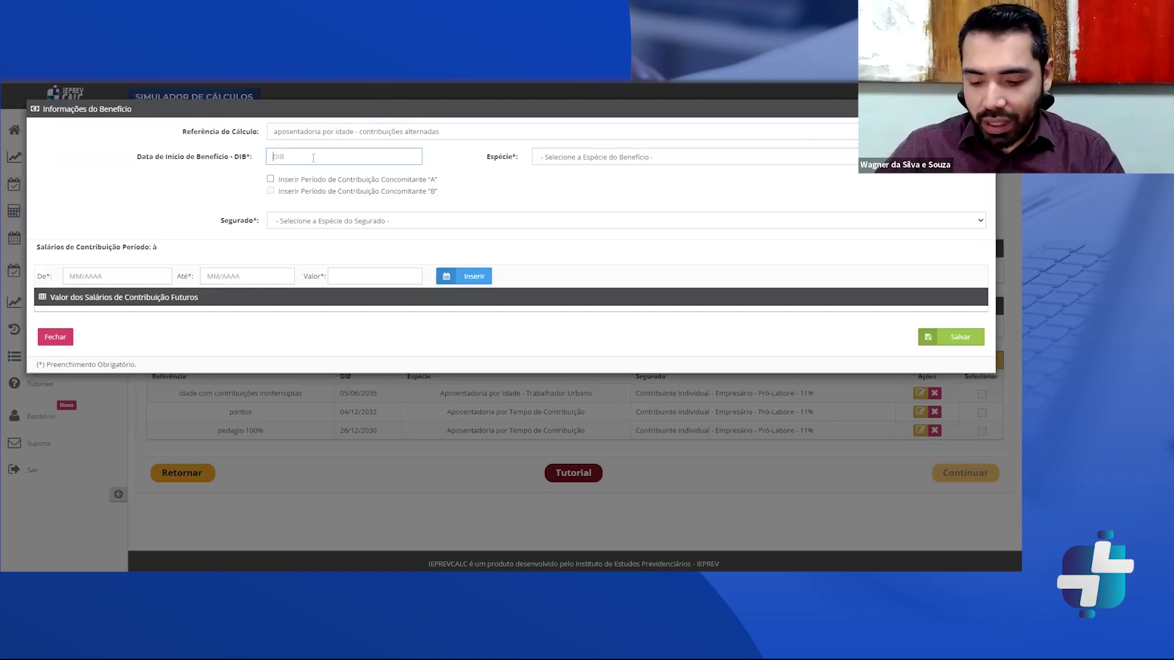
type("05062035")
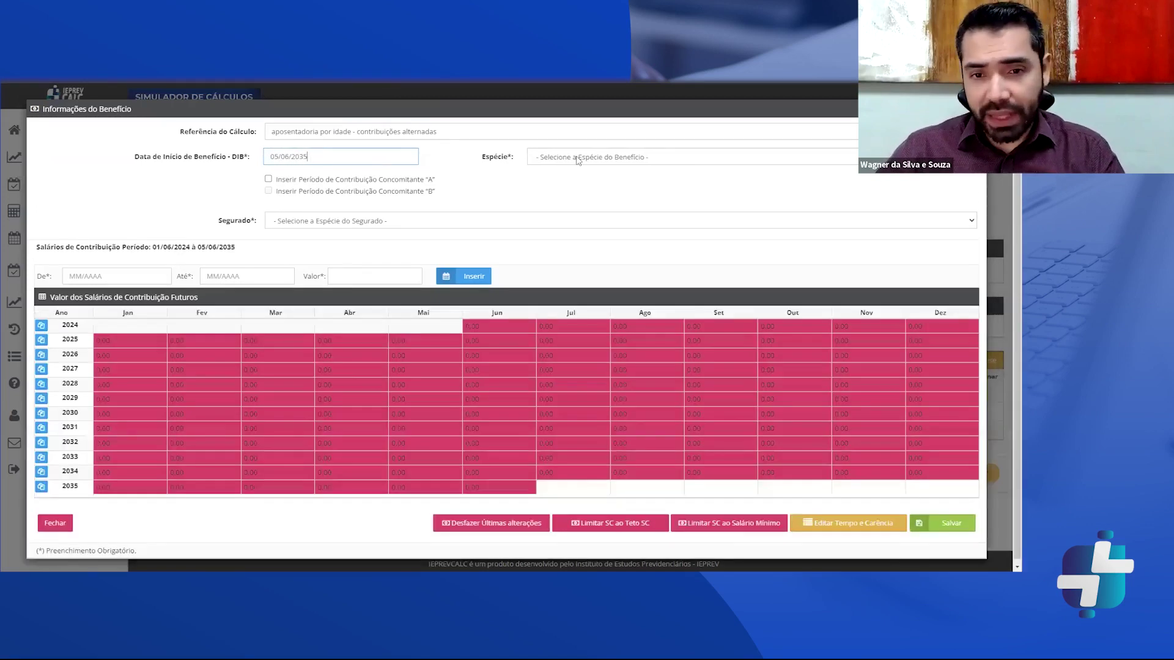
left_click(579, 159)
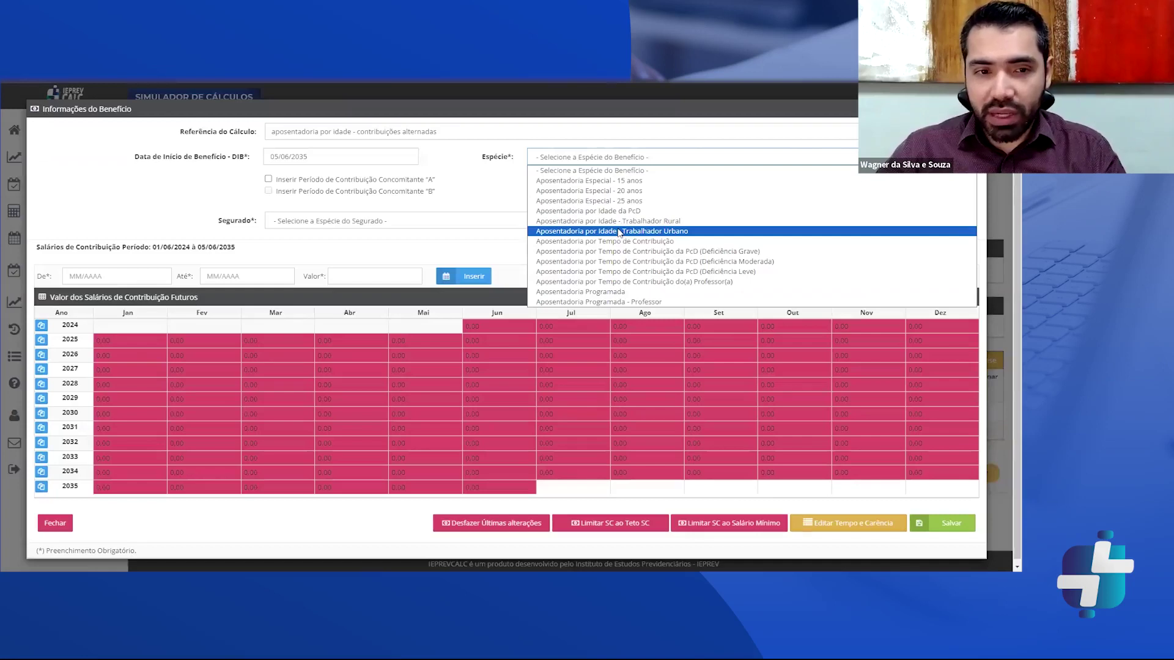
left_click(620, 233)
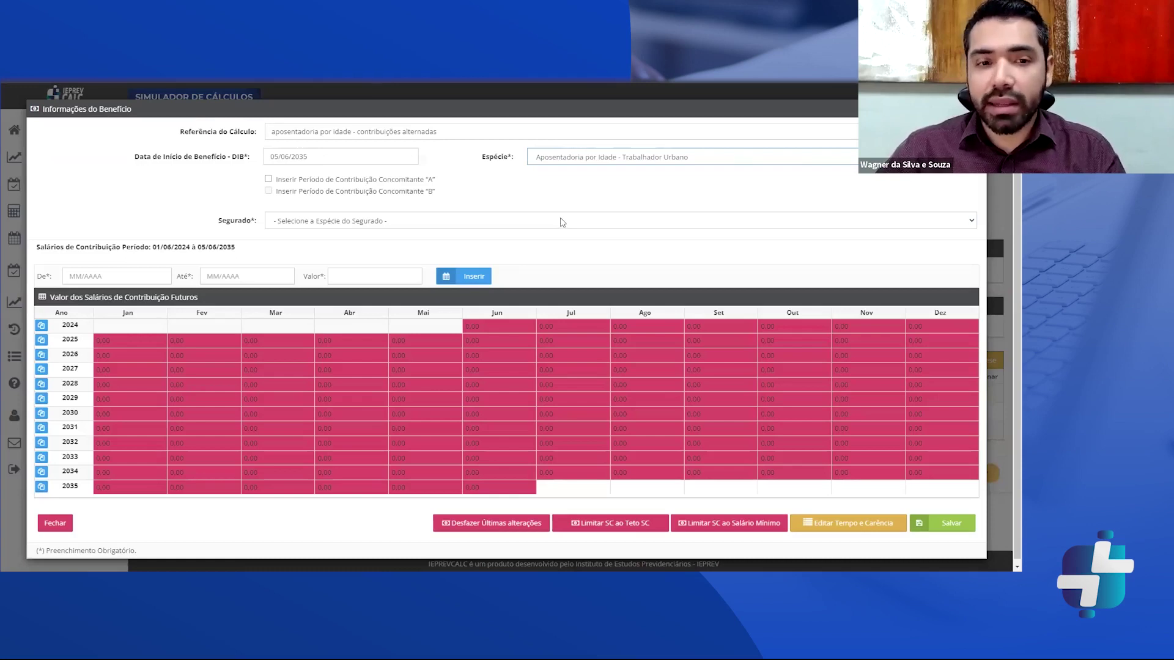
Set the insured type to Contribuinte Individual- Autônomo - 20% and enter 7.786,02 as the June 2024 contribution salary, selecting that value for reuse.
left_click(562, 223)
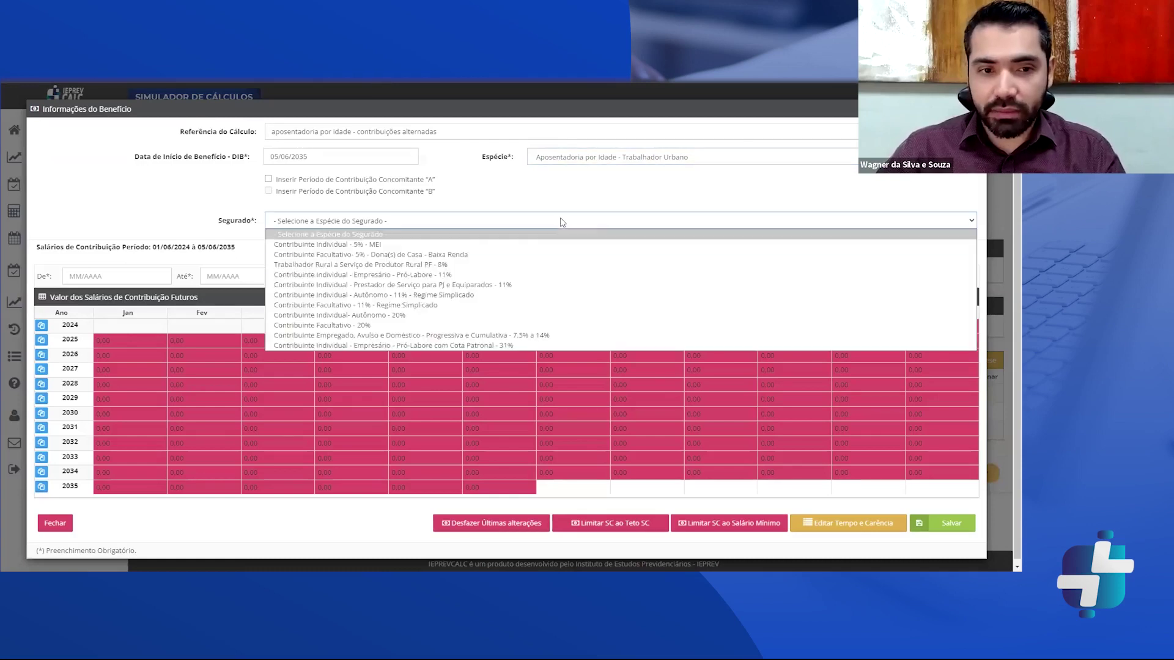
left_click(496, 316)
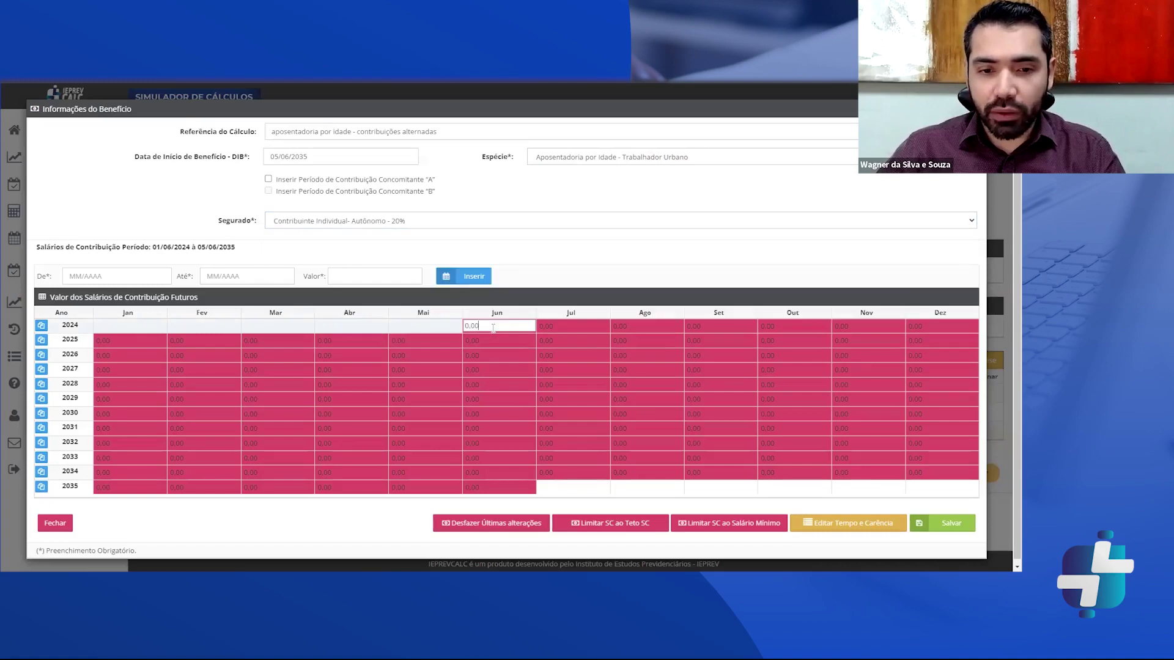
type("778602")
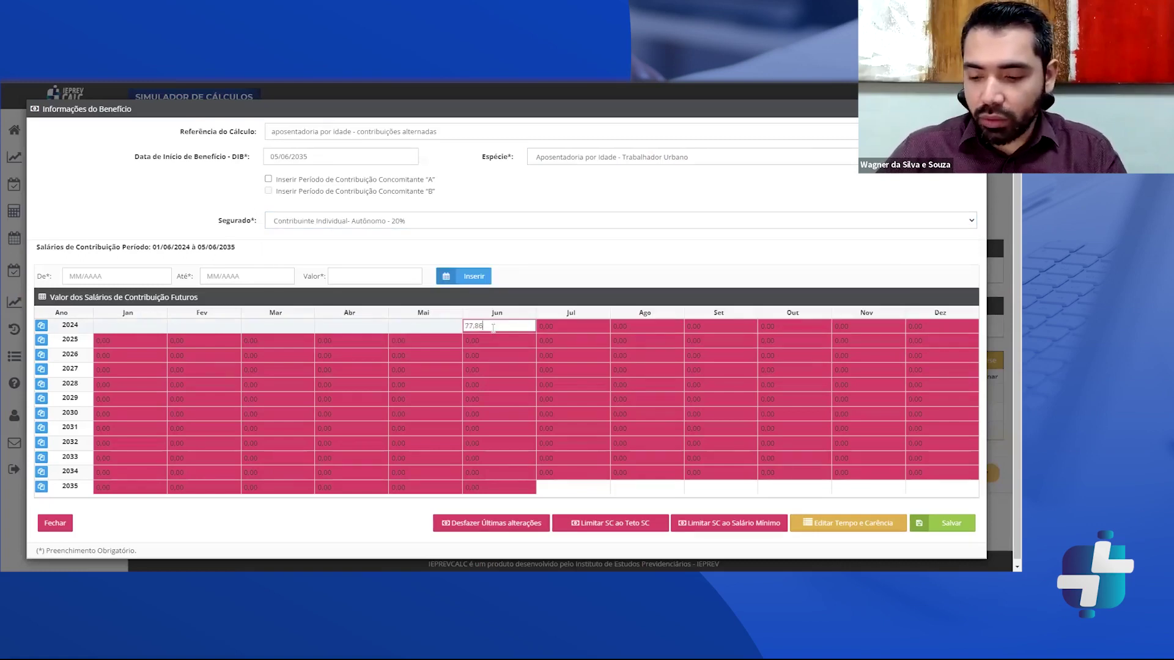
double_click(495, 331)
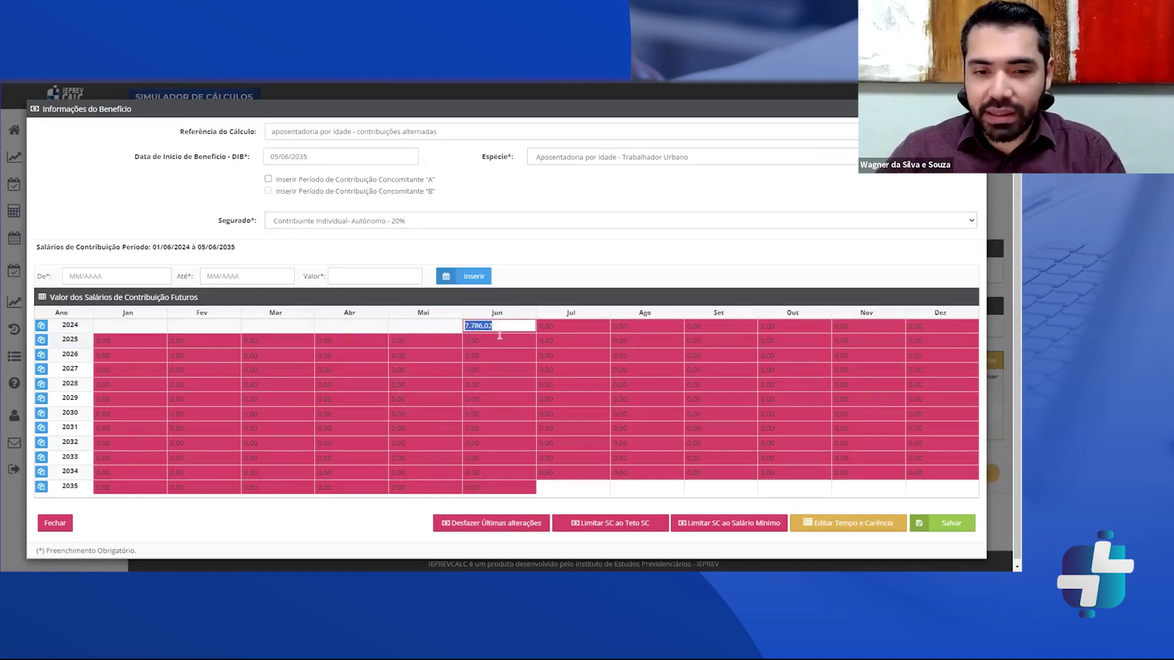
Fill the June contribution salaries from 2025 through 2035 with 7.786,02.
left_click(501, 335)
left_click(500, 350)
left_click(498, 355)
left_click(498, 367)
left_click(496, 369)
left_click(493, 385)
left_click(494, 385)
left_click(494, 401)
left_click(495, 399)
left_click(495, 415)
left_click(495, 413)
left_click(496, 428)
left_click(497, 427)
left_click(497, 442)
left_click(497, 441)
left_click(495, 456)
left_click(495, 456)
left_click(492, 472)
left_click(493, 471)
left_click(491, 486)
left_click(491, 485)
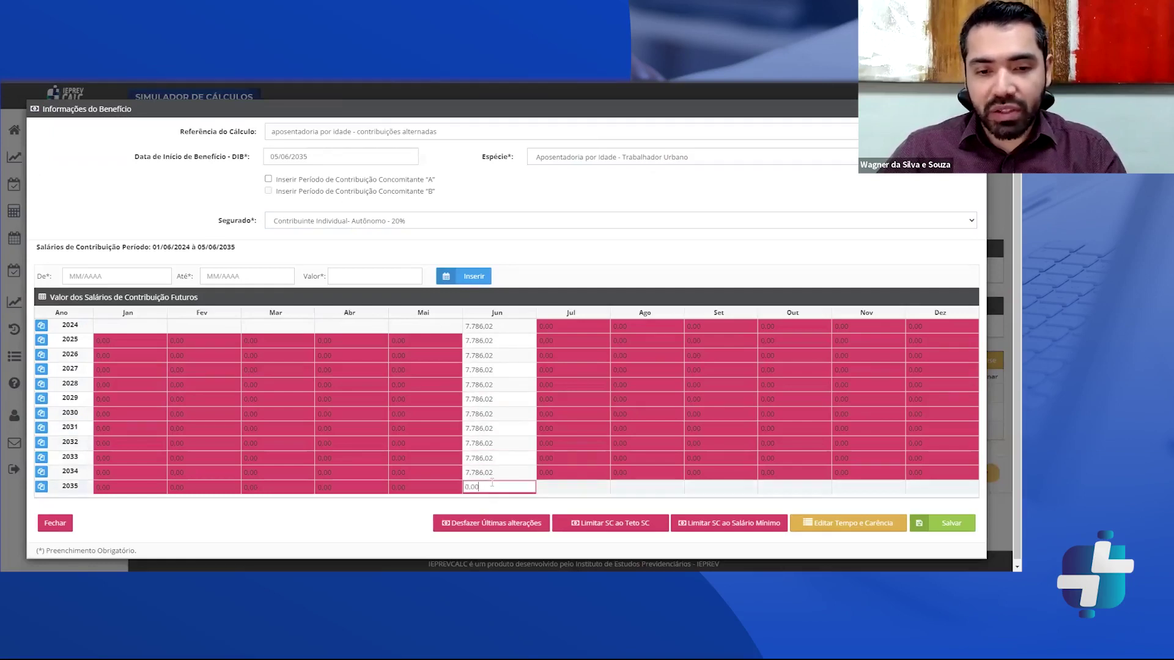
Fill the December contribution salaries from 2024 through 2034 with 7.786,02 and save the hypothesis.
left_click(942, 326)
left_click(936, 342)
left_click(935, 340)
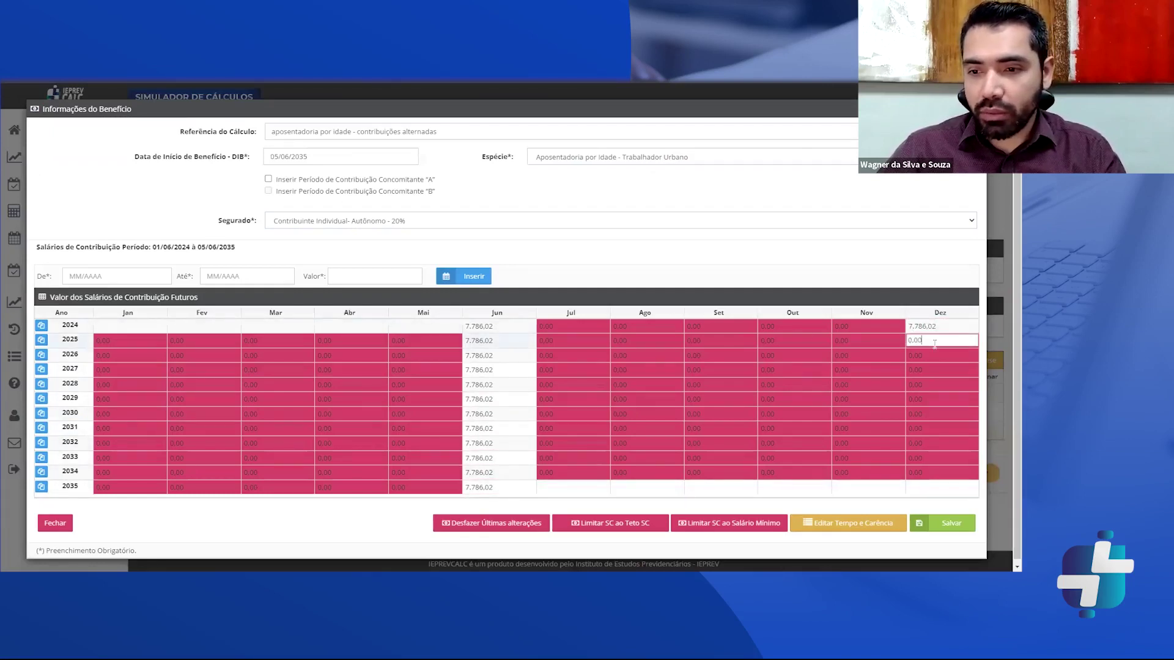
left_click(935, 353)
left_click(934, 356)
left_click(930, 370)
left_click(928, 369)
left_click(924, 384)
left_click(924, 385)
left_click(927, 394)
left_click(927, 397)
left_click(924, 408)
left_click(924, 414)
left_click(923, 427)
left_click(924, 431)
left_click(925, 440)
left_click(930, 444)
left_click(940, 457)
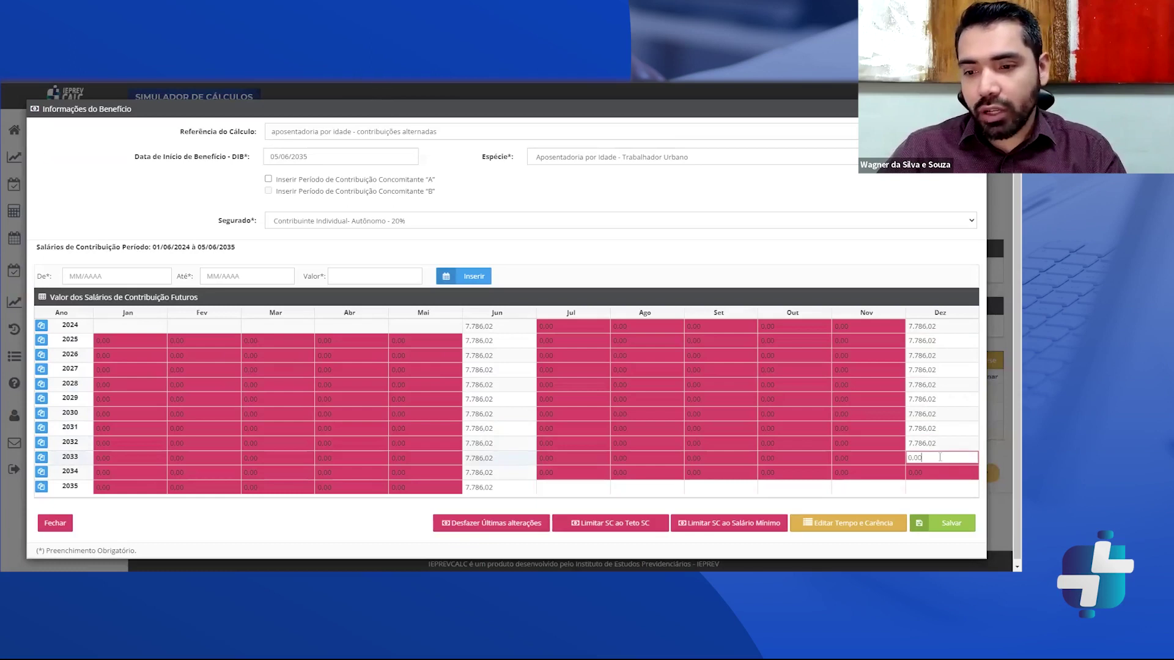
left_click(931, 471)
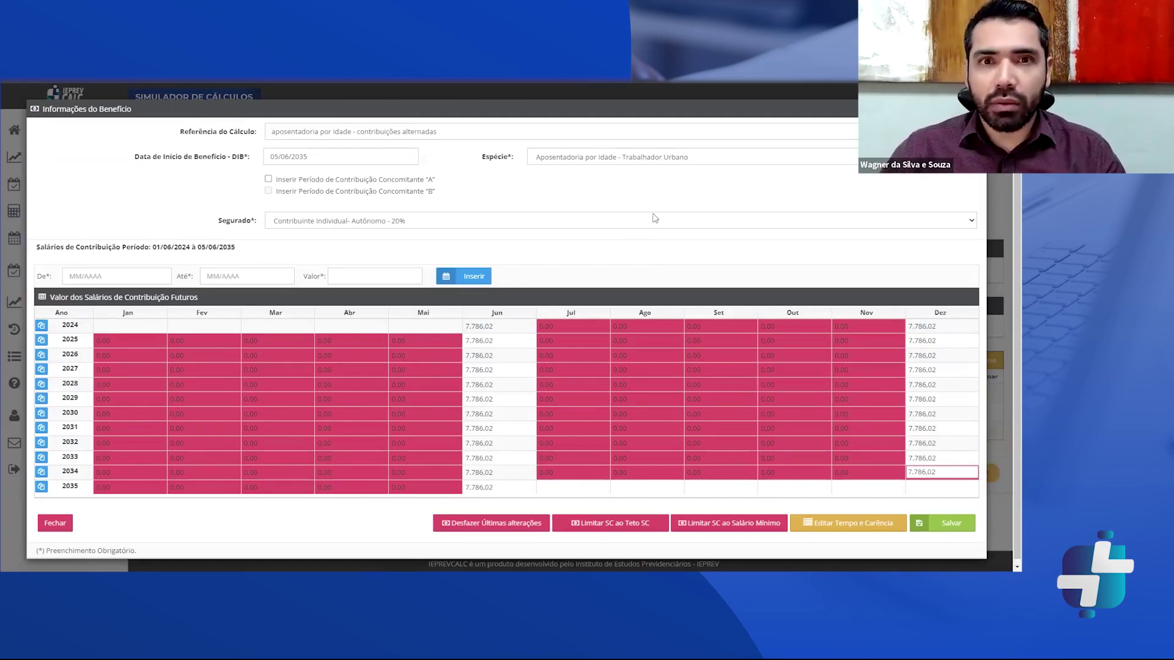
left_click(953, 525)
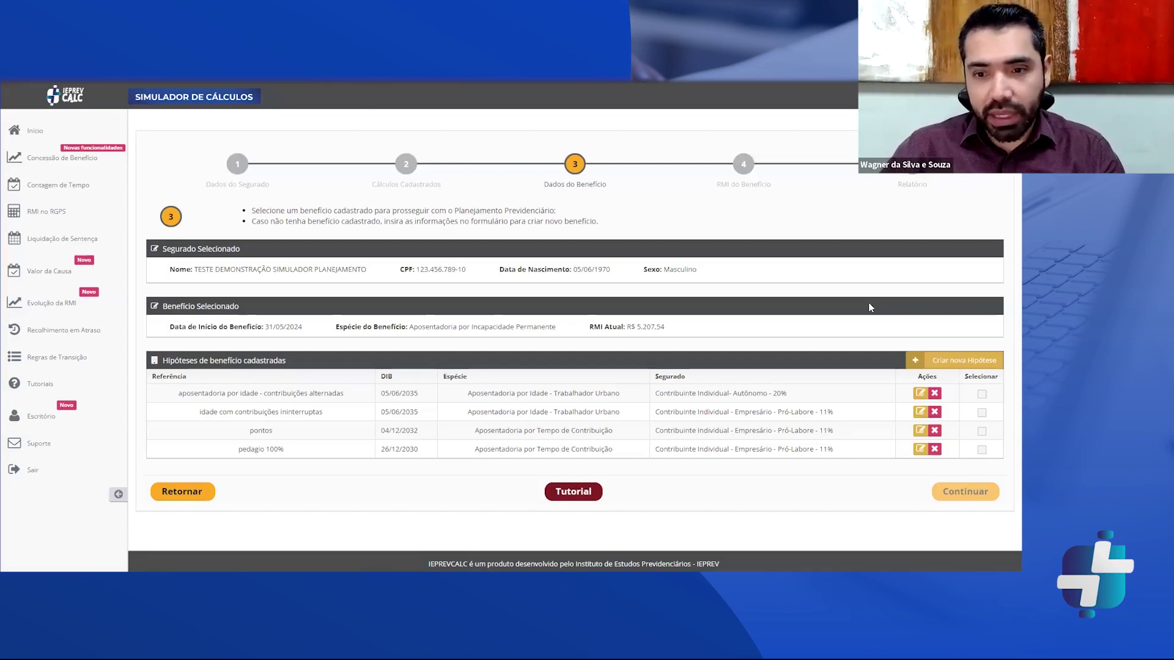
Select all four registered benefit hypotheses and continue to the RMI calculation stage.
left_click(982, 395)
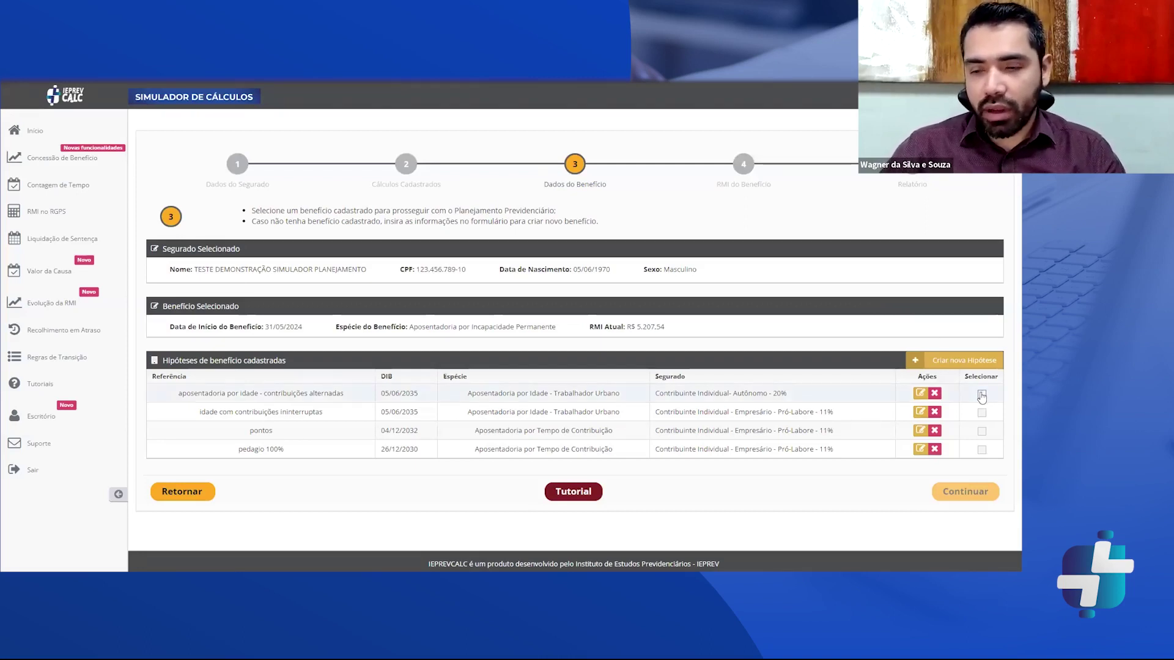
left_click(982, 412)
left_click(982, 431)
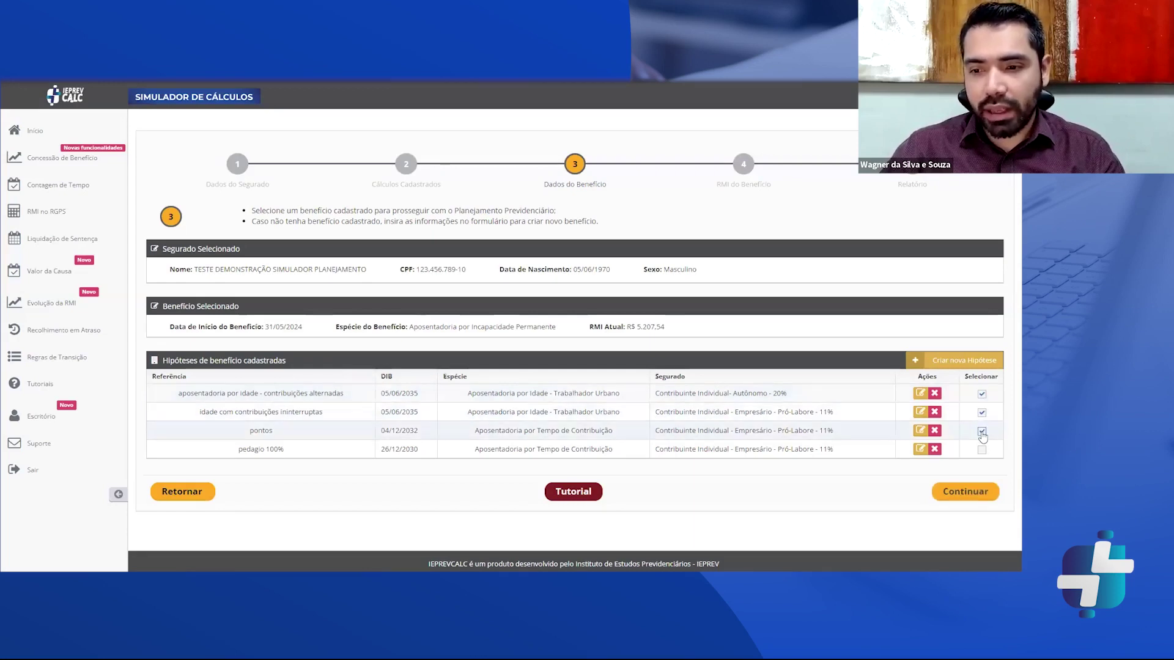
left_click(981, 450)
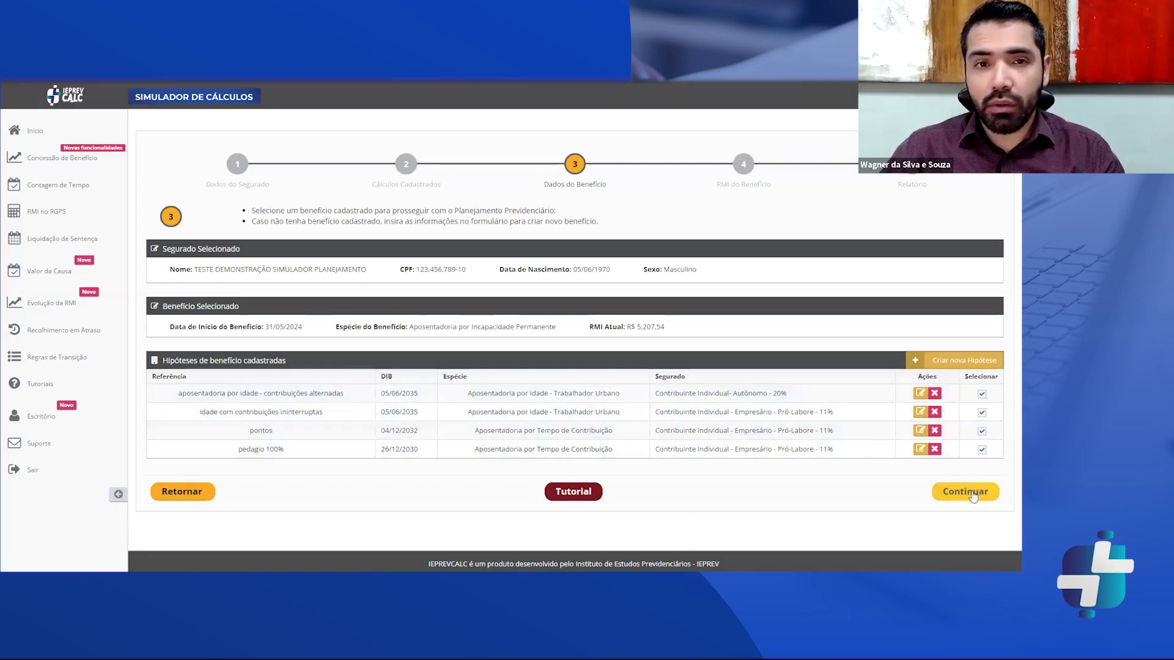
left_click(972, 493)
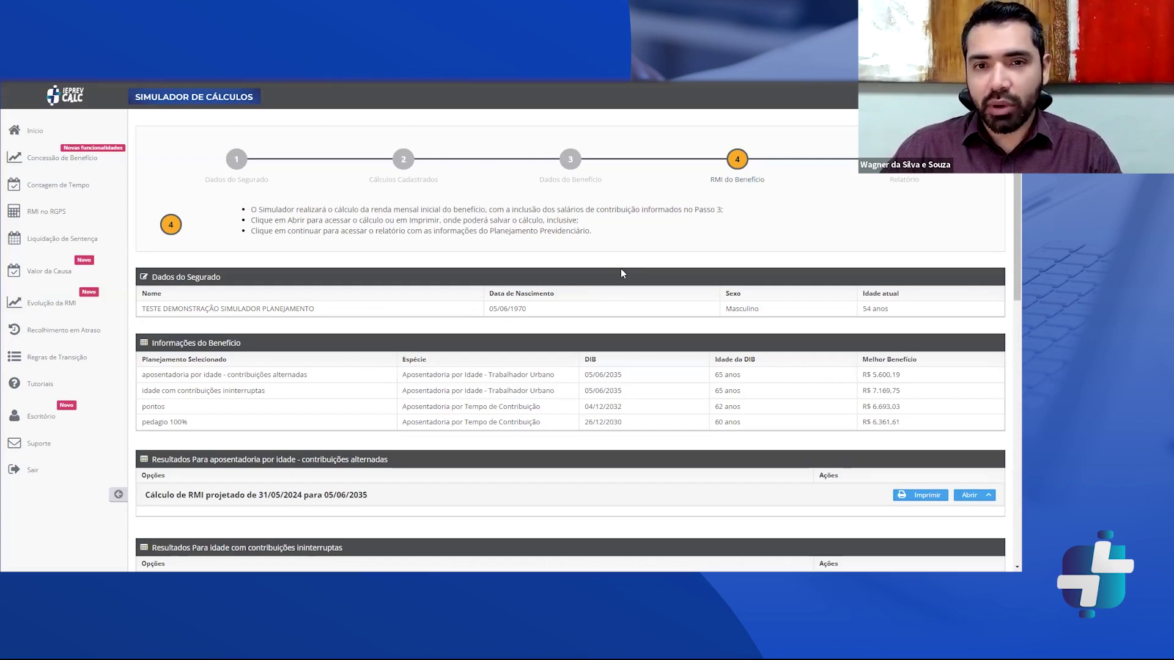
Open the projected RMI calculation for aposentadoria por idade - contribuições alternadas and review its results by number of contribution salaries.
scroll(622, 274, "down", 3)
scroll(581, 293, "down", 3)
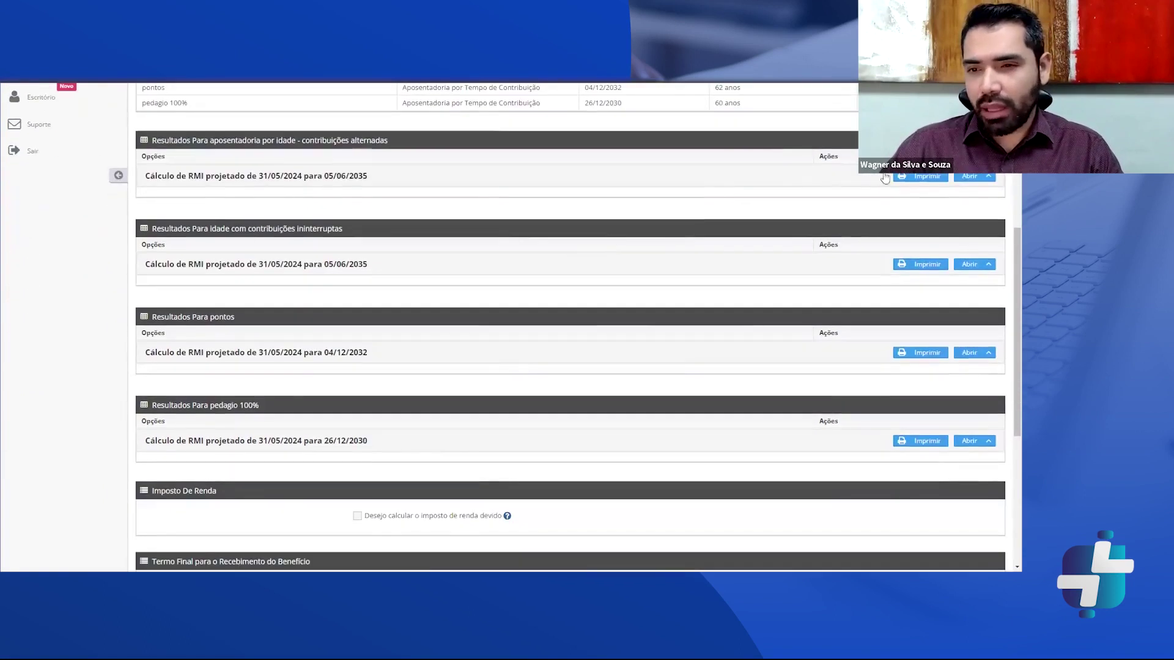
left_click(987, 179)
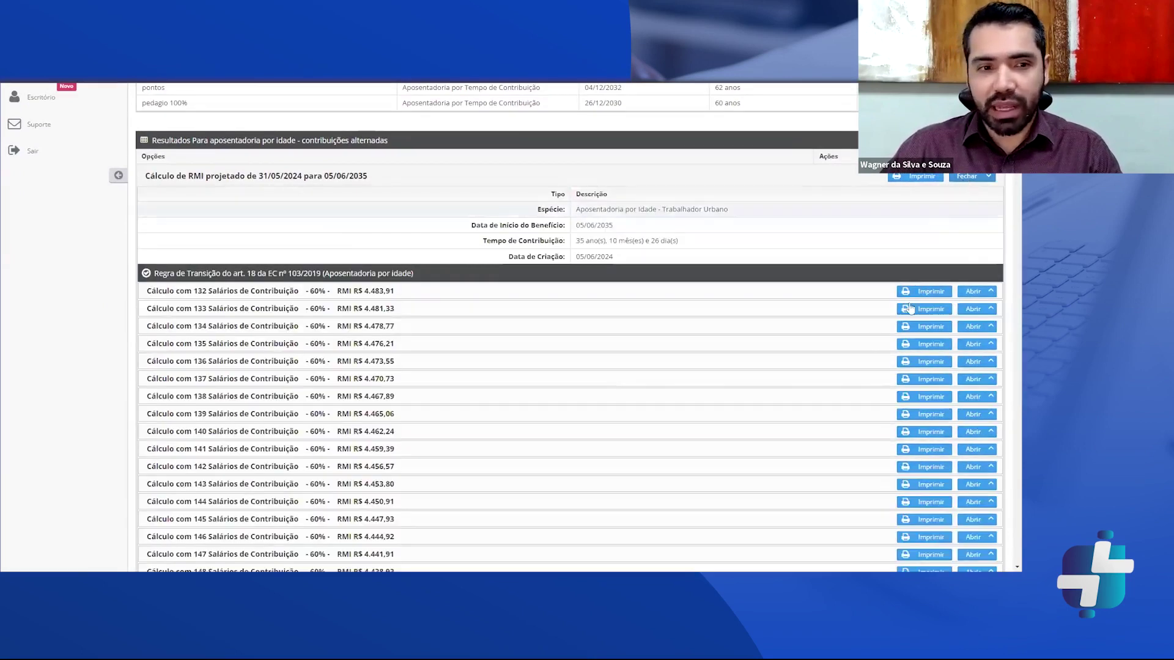
scroll(856, 339, "down", 10)
scroll(864, 336, "down", 20)
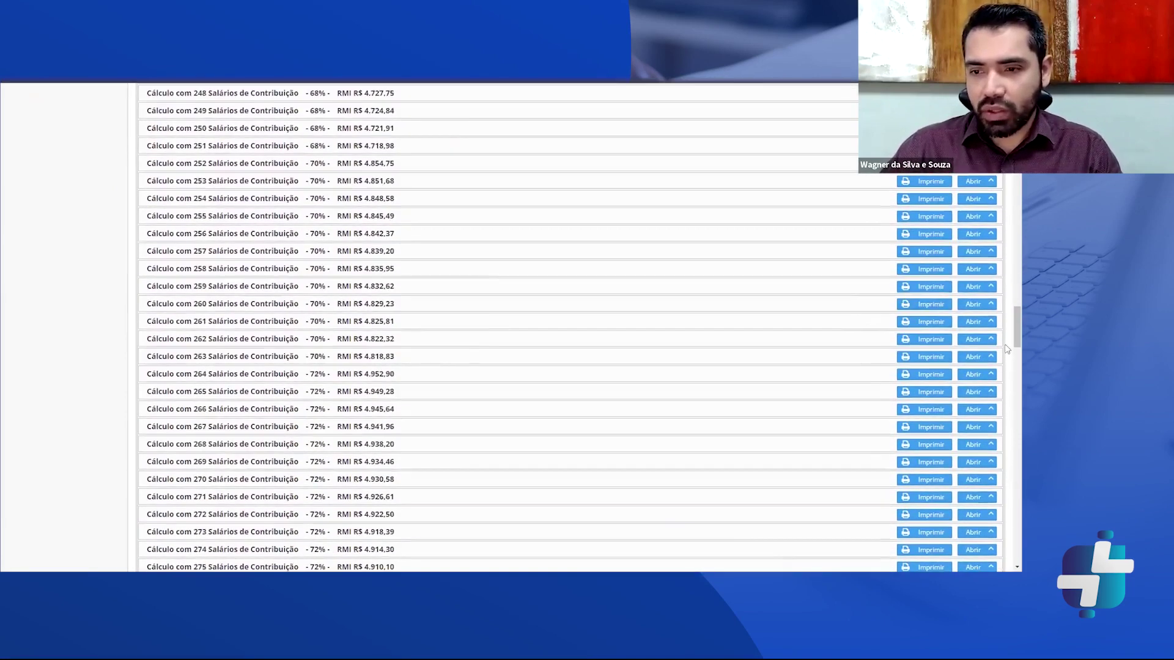
left_click_drag(1006, 333, 1007, 125)
scroll(993, 175, "up", 4)
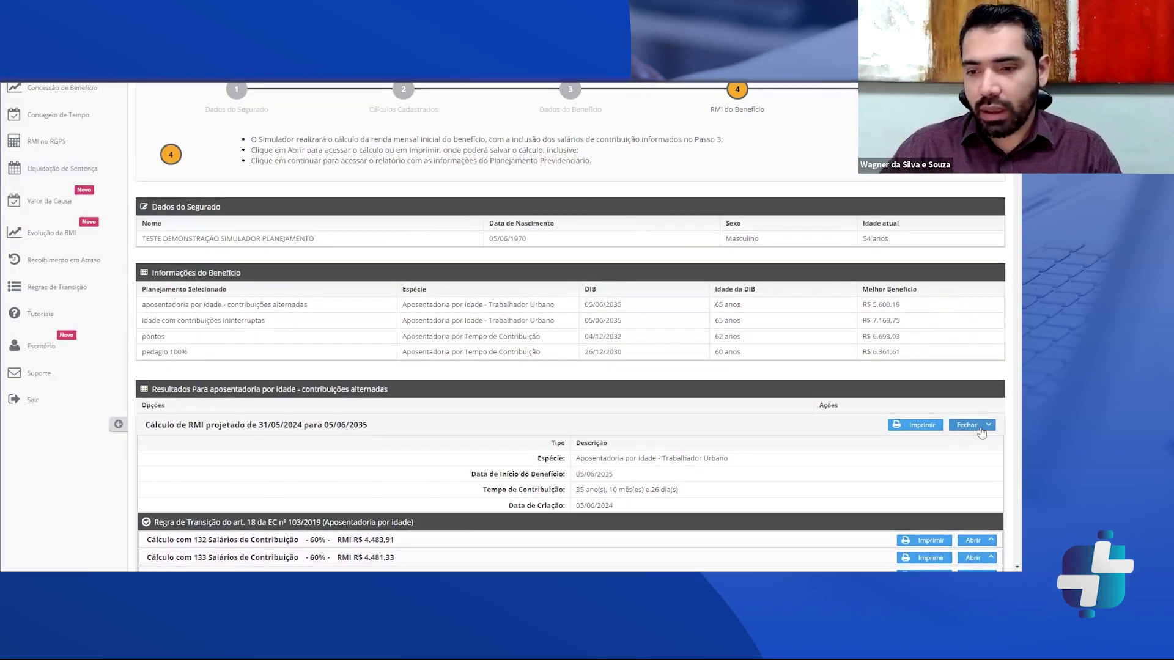
Enable the calculation of income tax due and set the final date for the calculation to 06/2050.
scroll(588, 332, "down", 10)
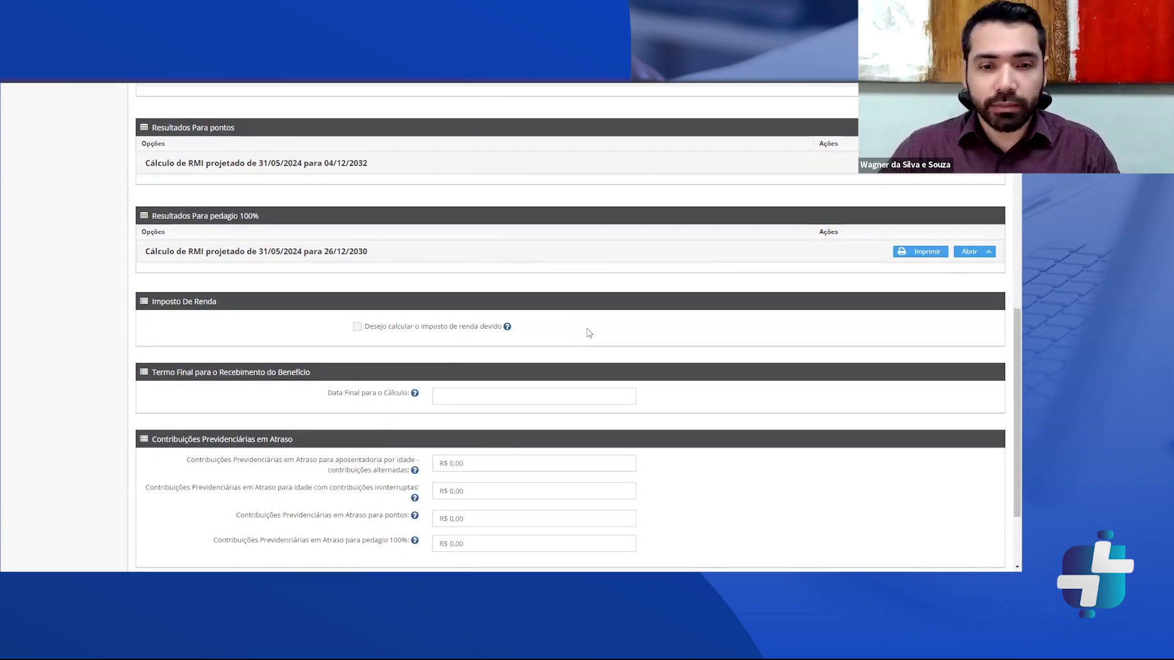
left_click(358, 329)
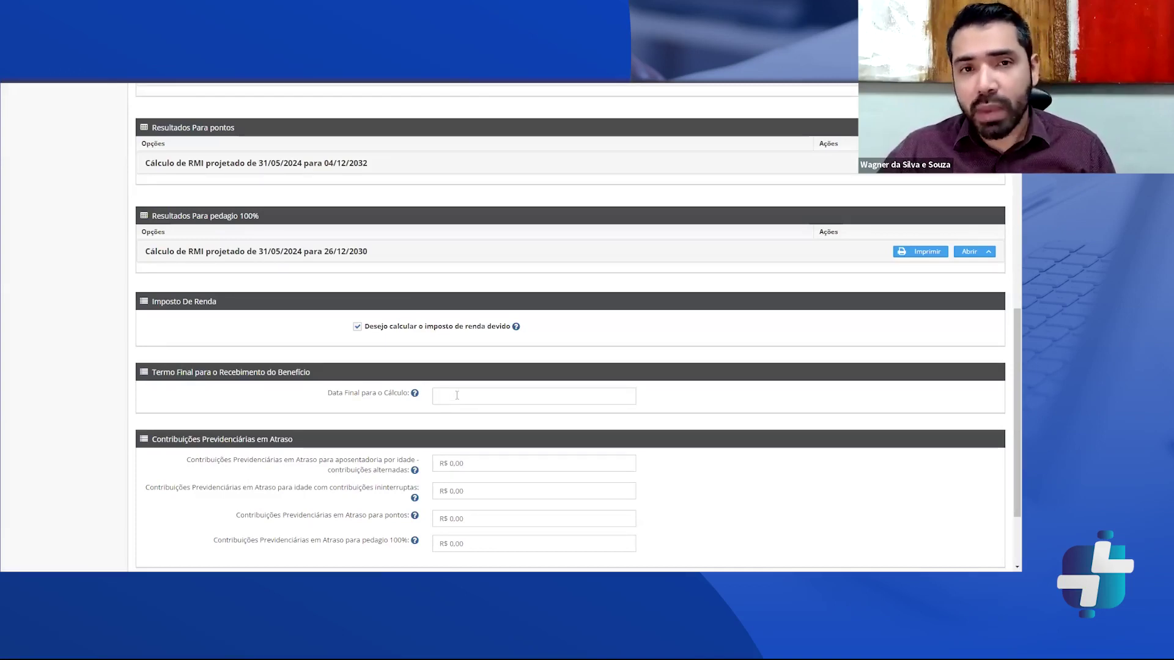
left_click(494, 388)
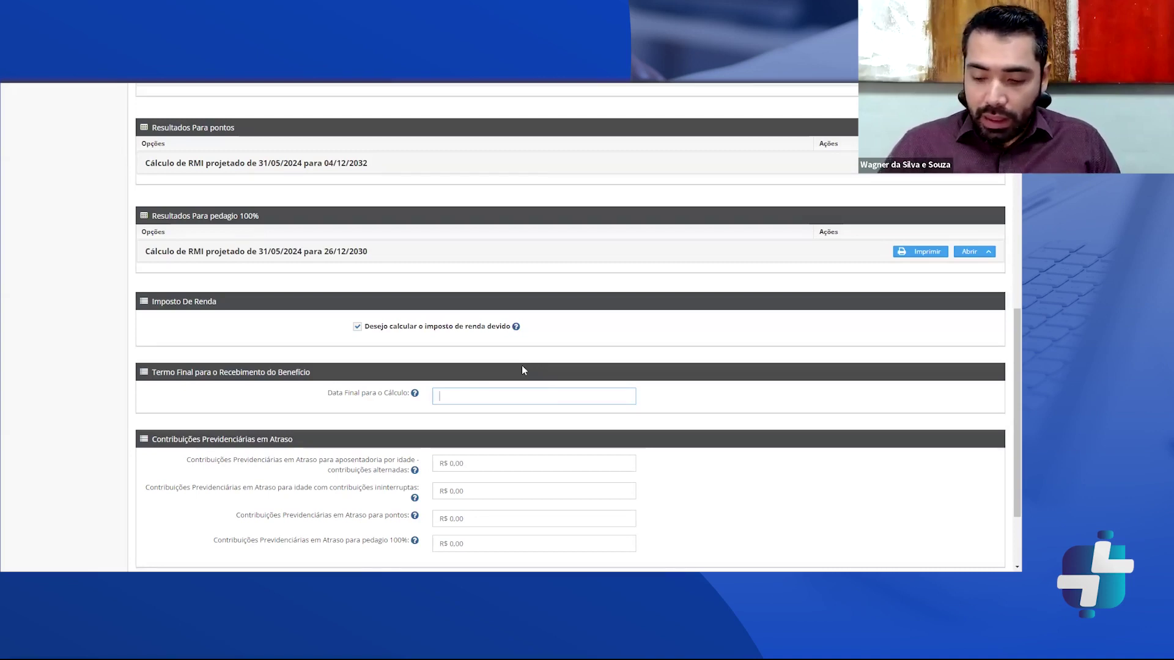
type("06/2")
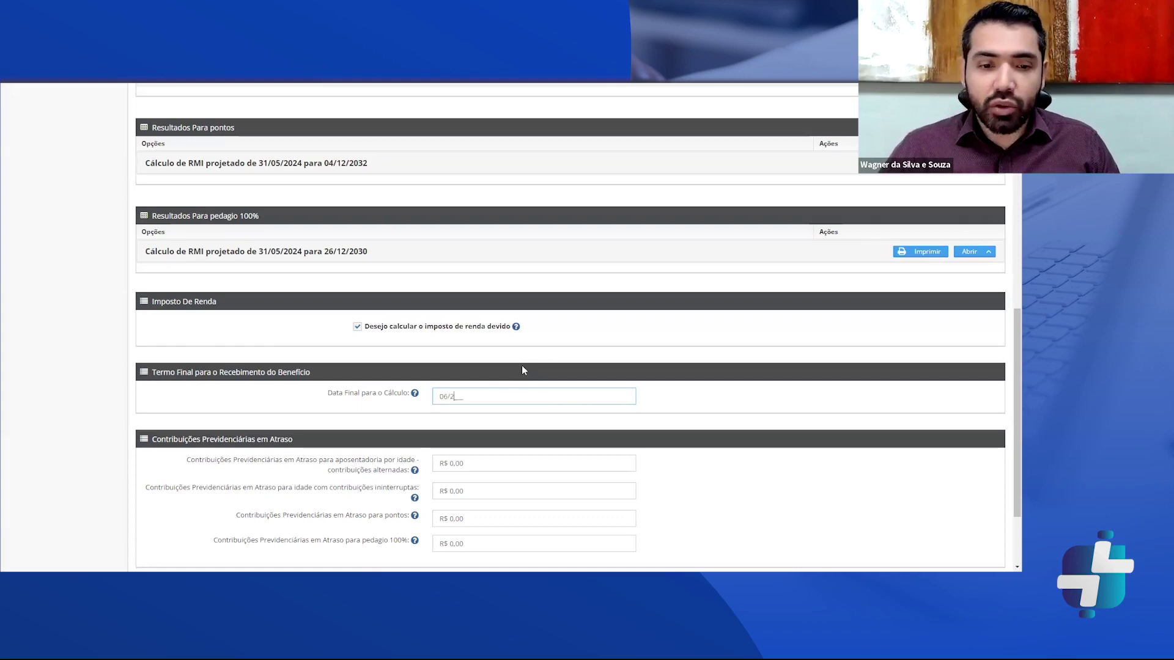
type("050")
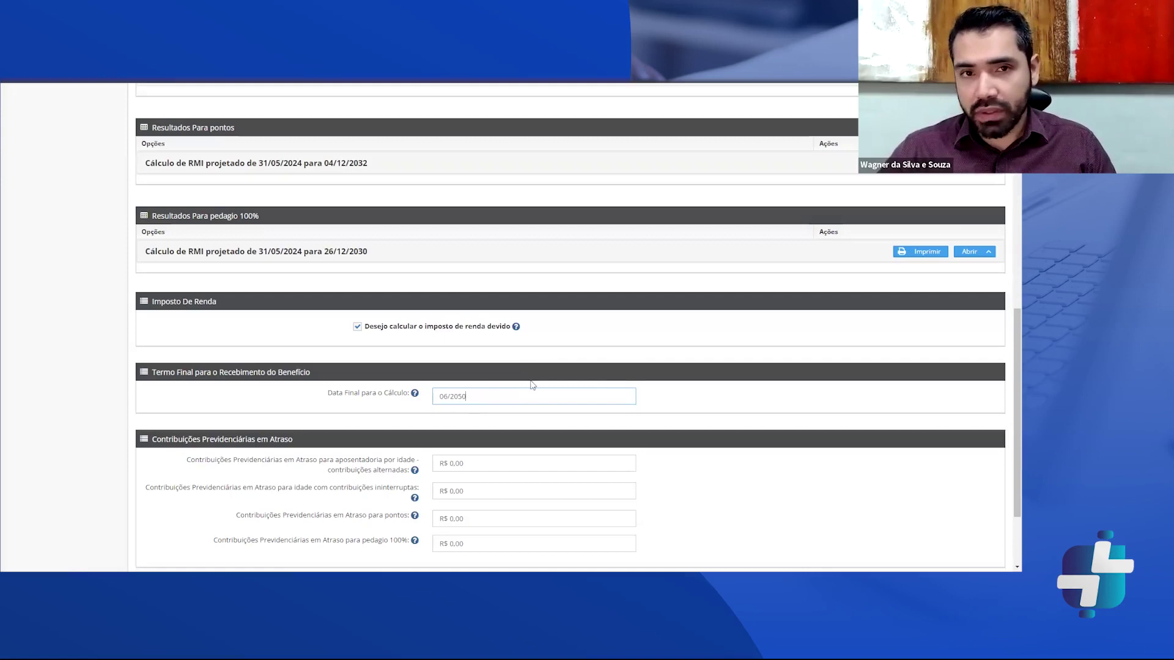
Continue to the planning report stage and review the comparison between the four hypotheses.
scroll(633, 369, "down", 1)
scroll(637, 371, "down", 3)
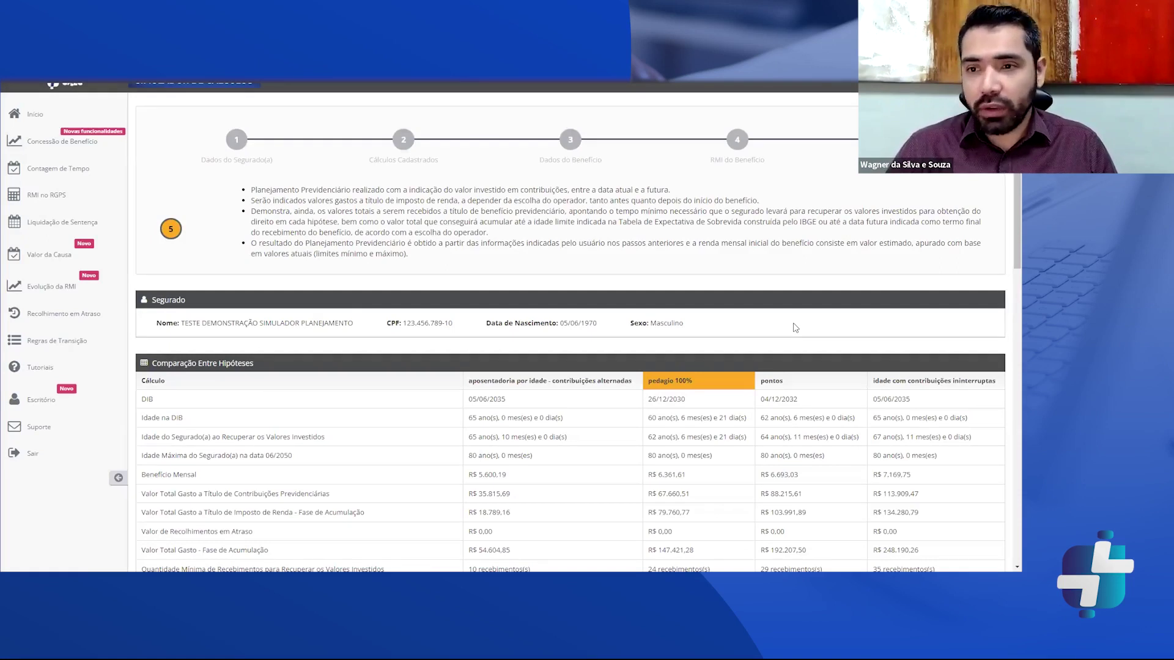
scroll(791, 325, "down", 3)
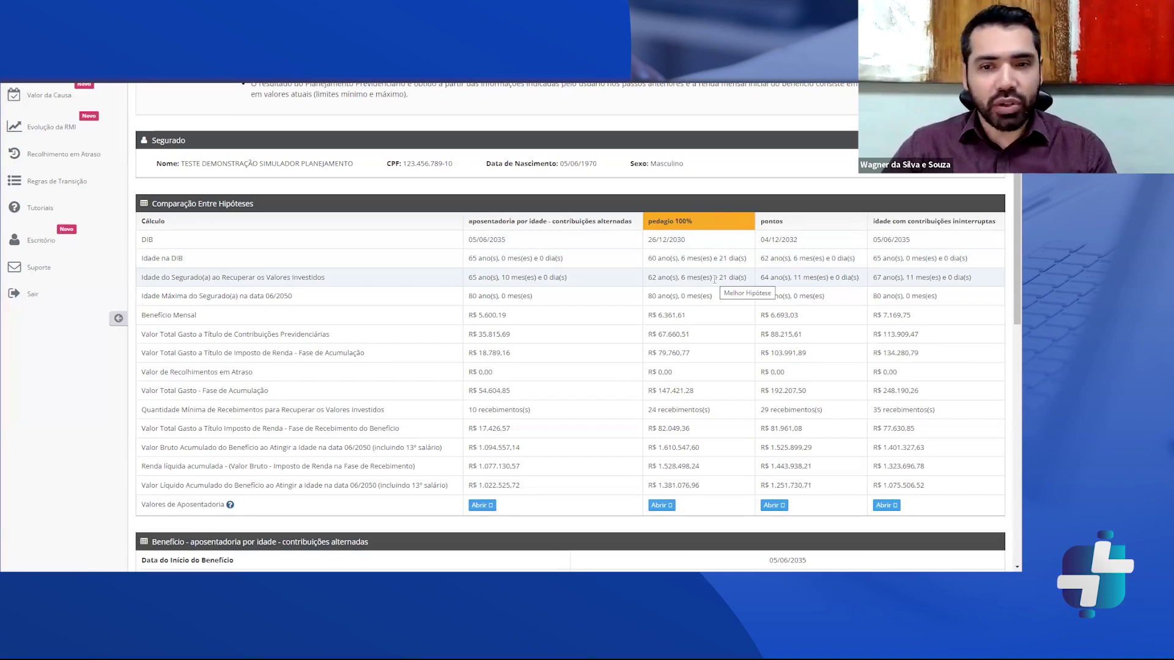
Open the retirement values for aposentadoria por idade - contribuições alternadas, examine the gross, income tax and net amounts per period, and collapse the table.
scroll(714, 279, "down", 3)
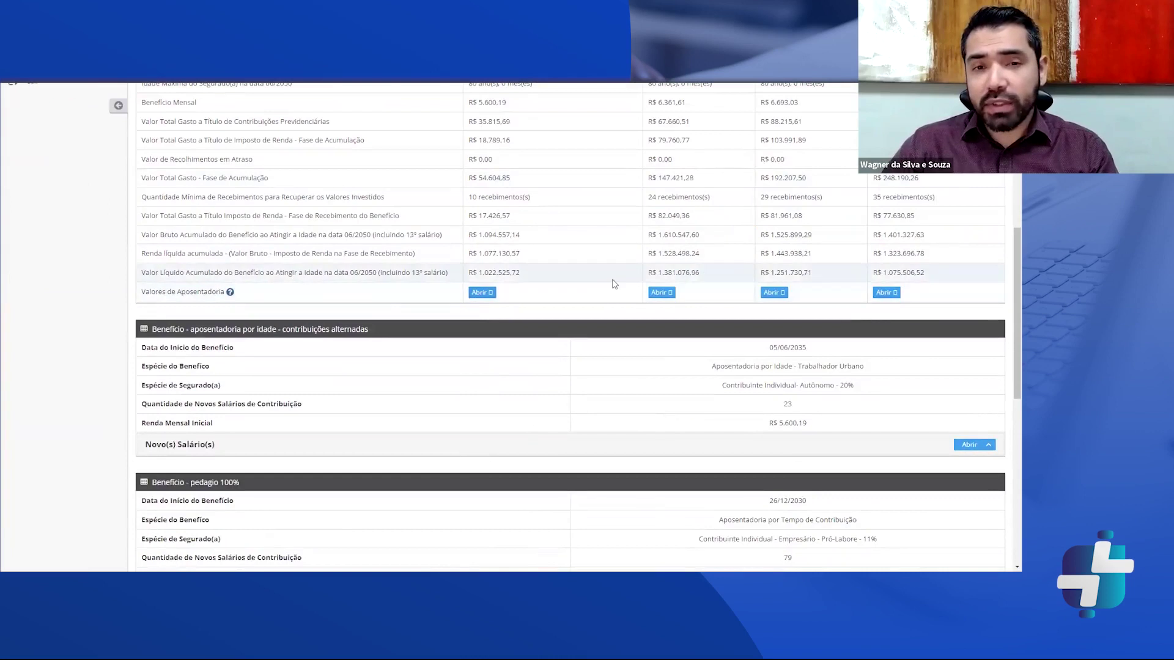
left_click(483, 292)
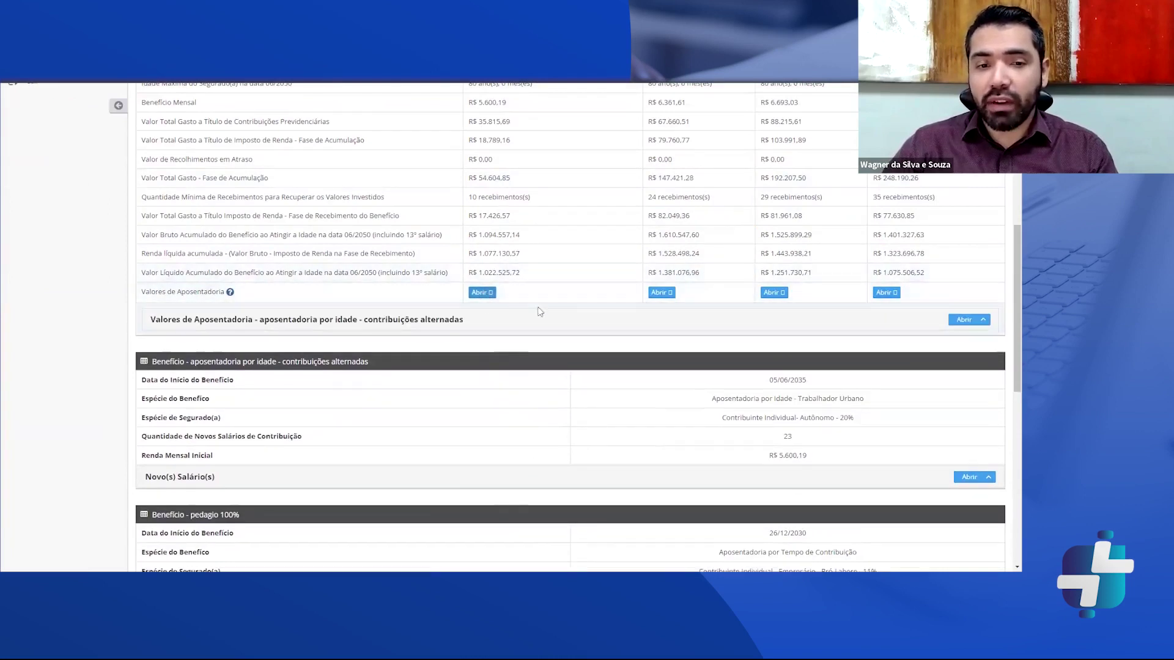
left_click(962, 320)
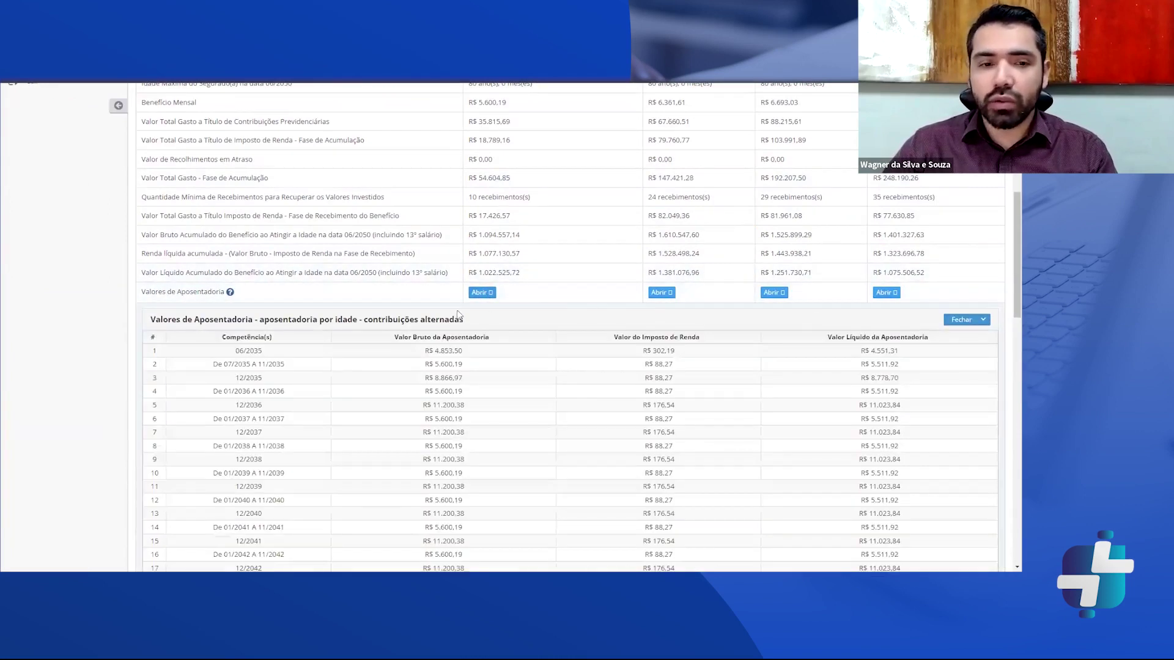
scroll(459, 314, "down", 2)
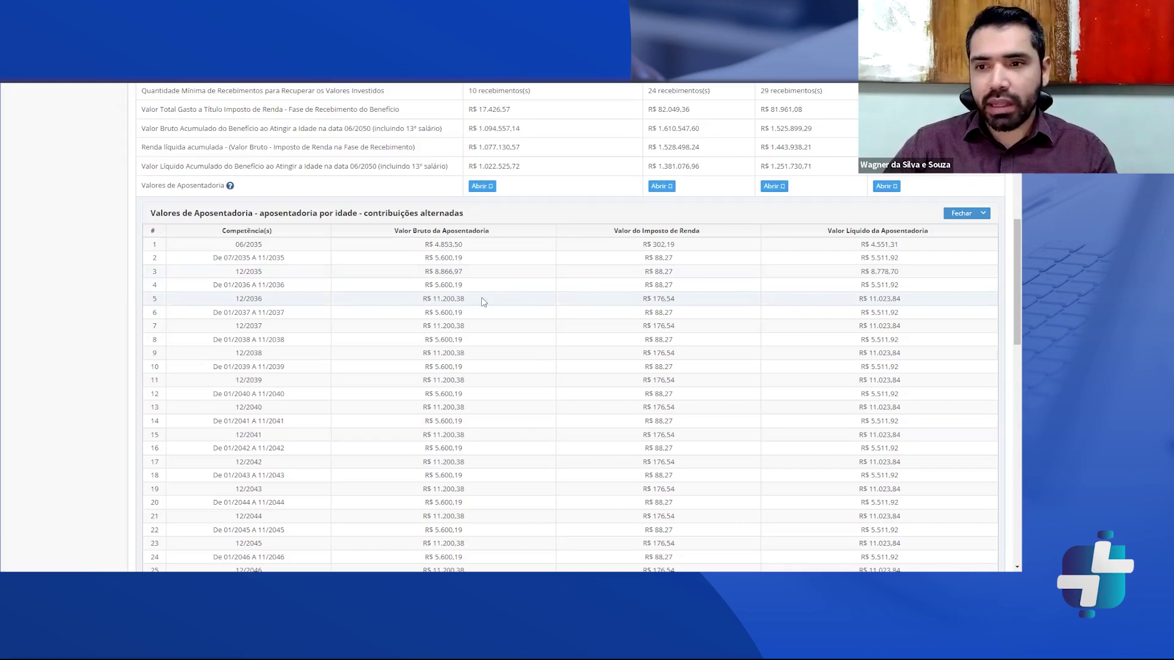
scroll(481, 301, "down", 3)
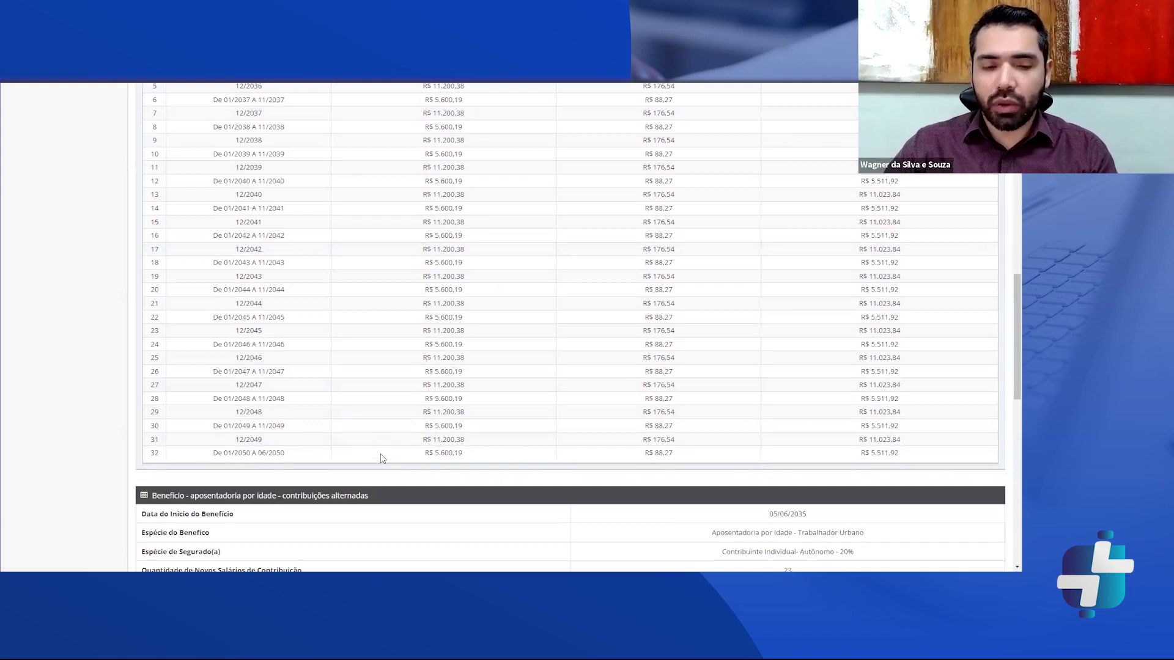
scroll(498, 437, "up", 5)
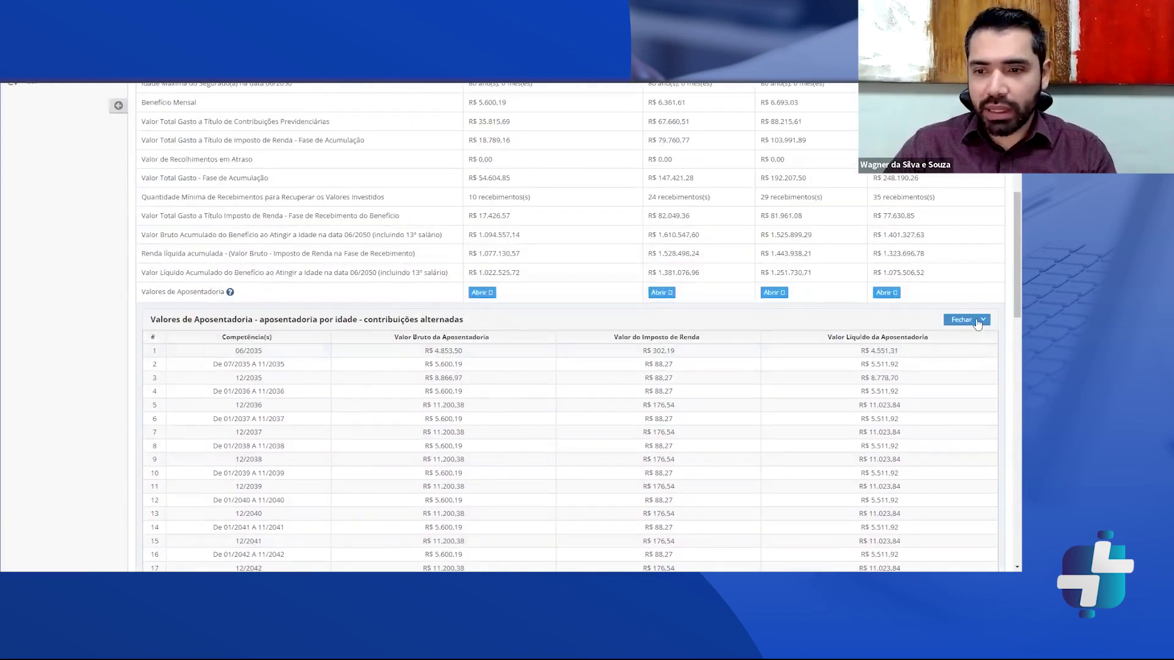
left_click(962, 319)
Review the benefit summaries of all four hypotheses down to the end of the report and return to the comparison table.
scroll(633, 384, "down", 1)
scroll(633, 384, "down", 2)
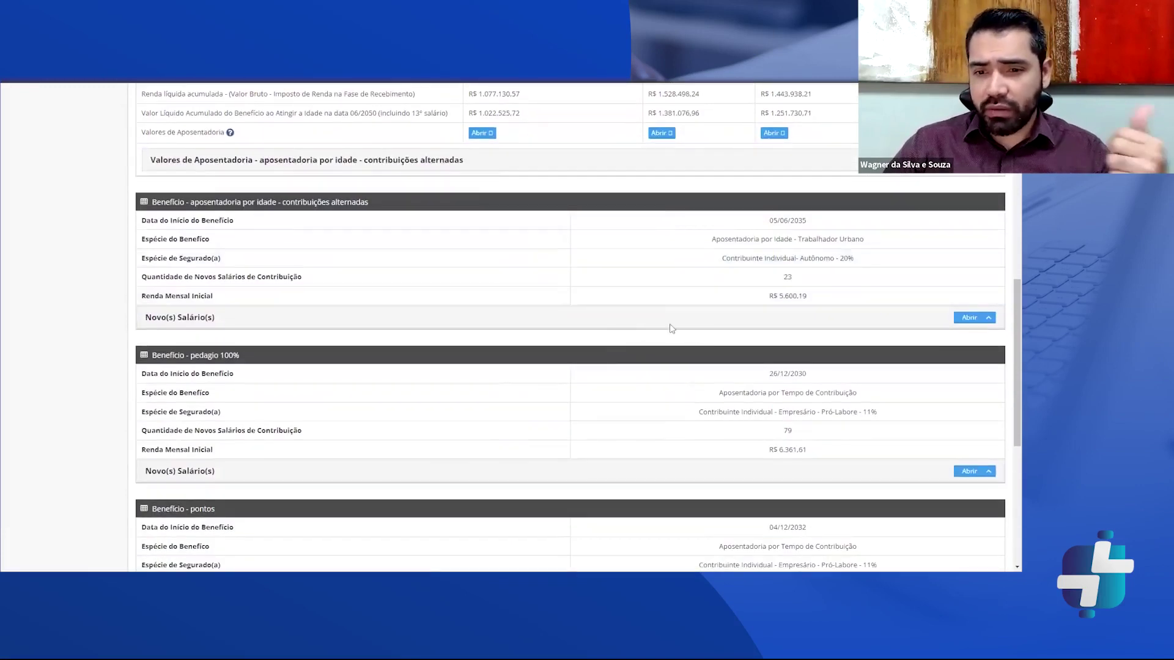
scroll(659, 321, "down", 2)
scroll(658, 321, "down", 2)
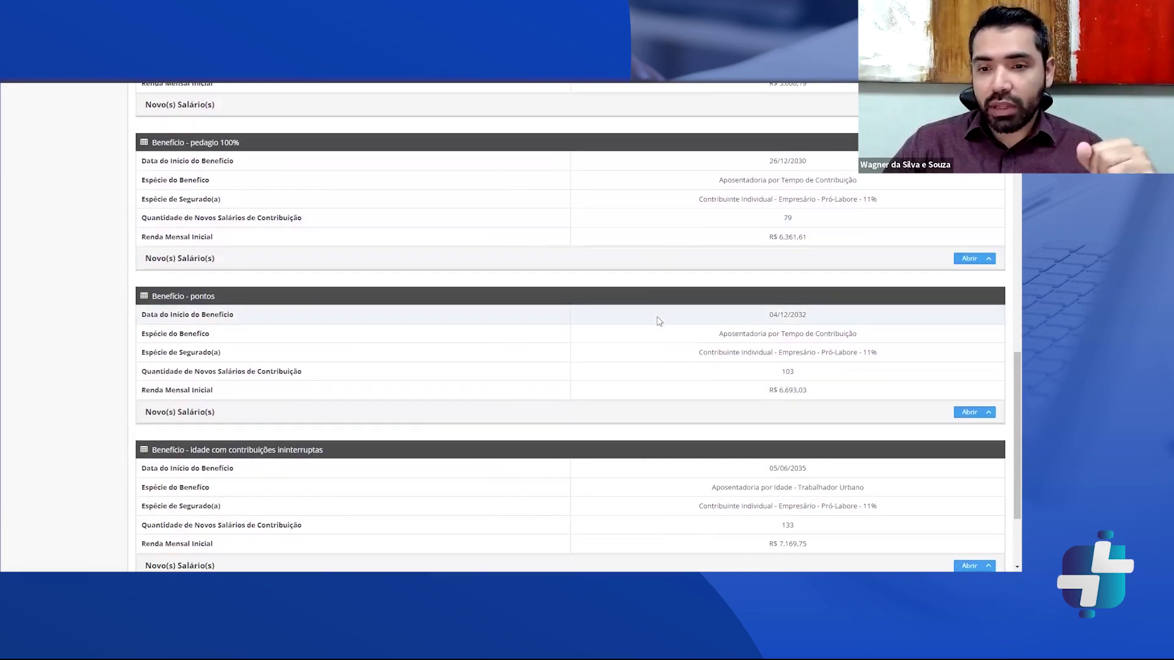
scroll(659, 321, "down", 1)
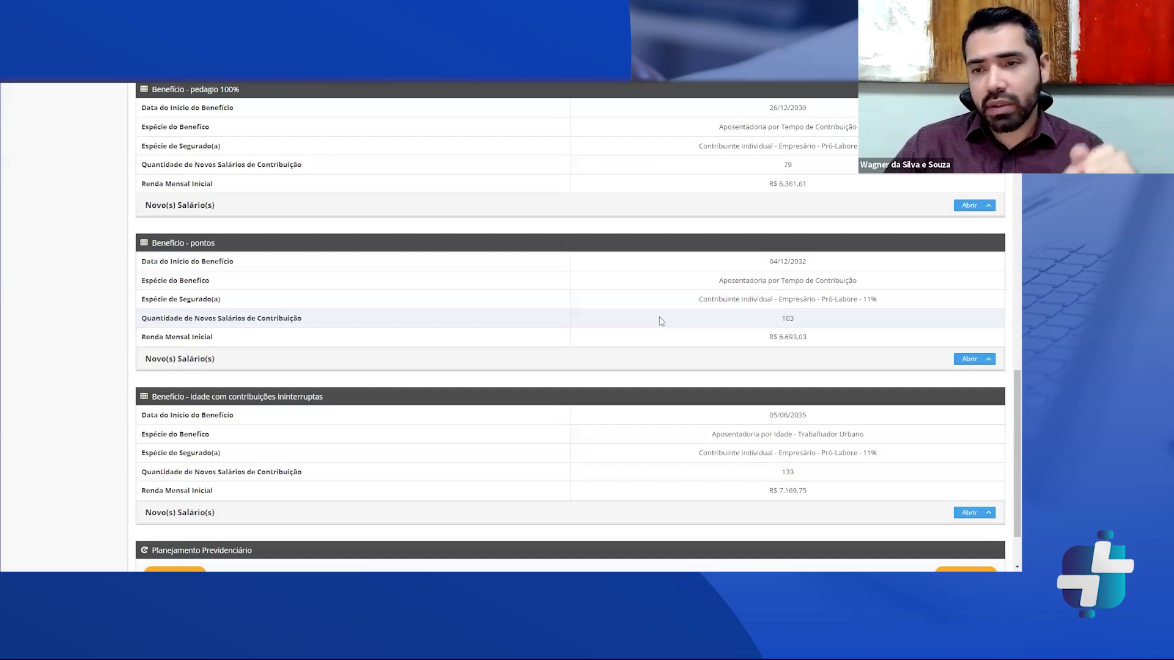
scroll(659, 319, "down", 2)
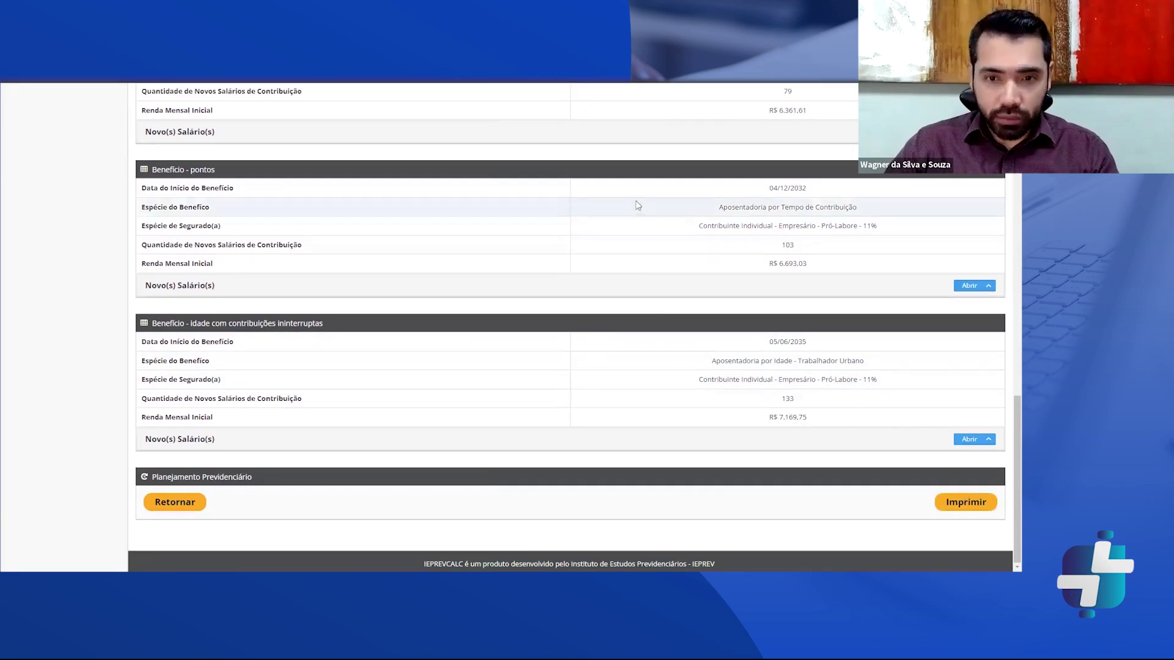
scroll(647, 284, "up", 10)
scroll(647, 284, "up", 2)
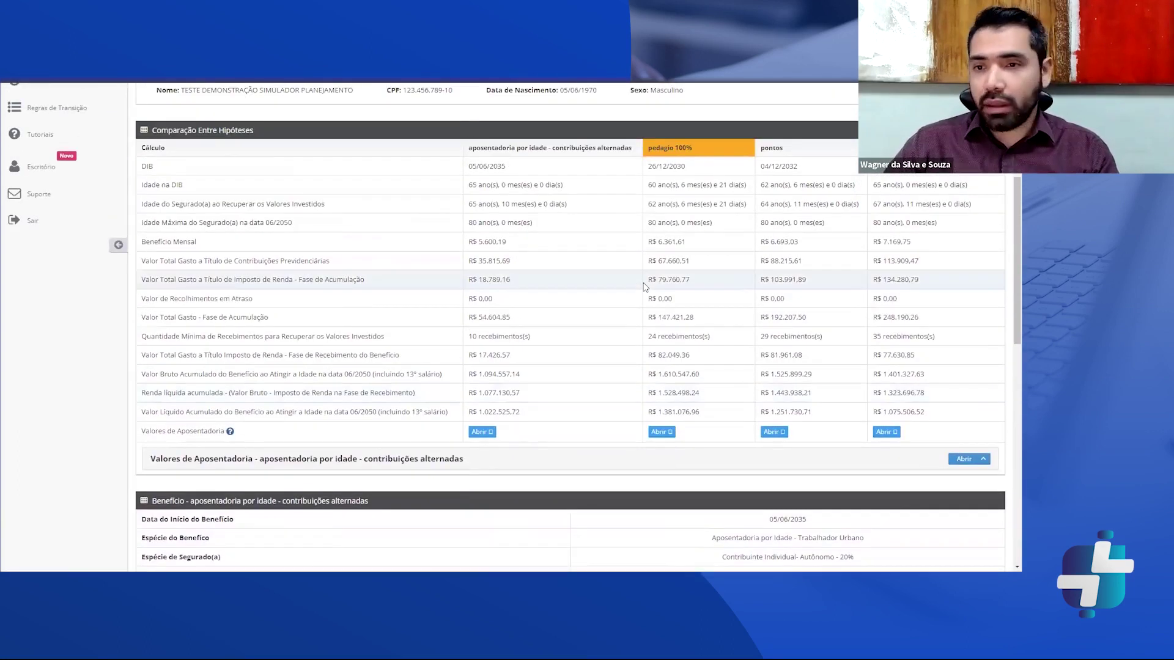